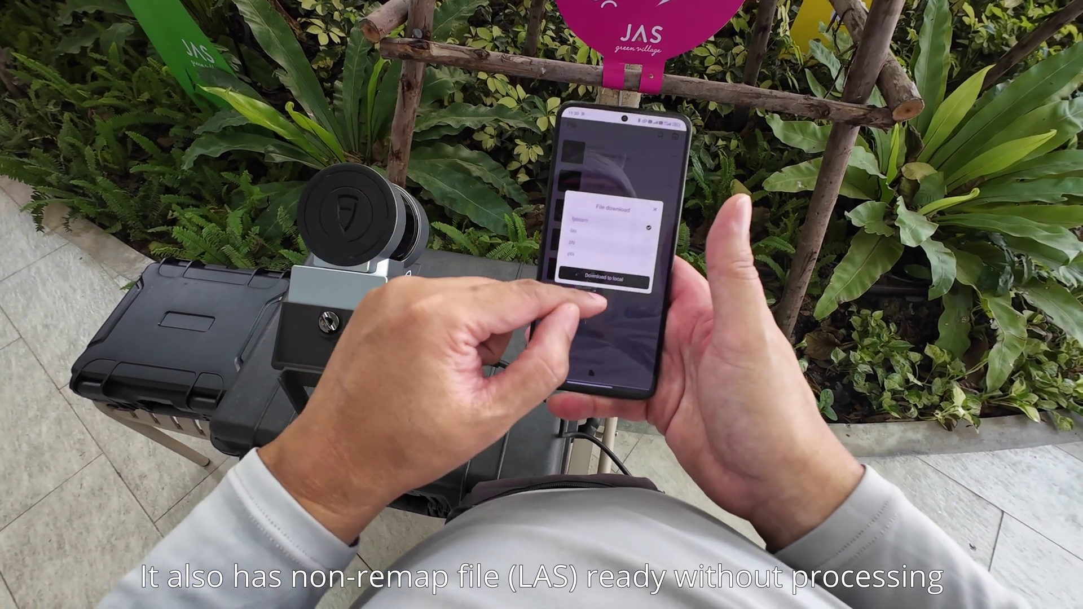
# Download the scan to the phone and open it from Local Downloads to preview the coloured point cloud
pyautogui.click(605, 277)
pyautogui.click(645, 107)
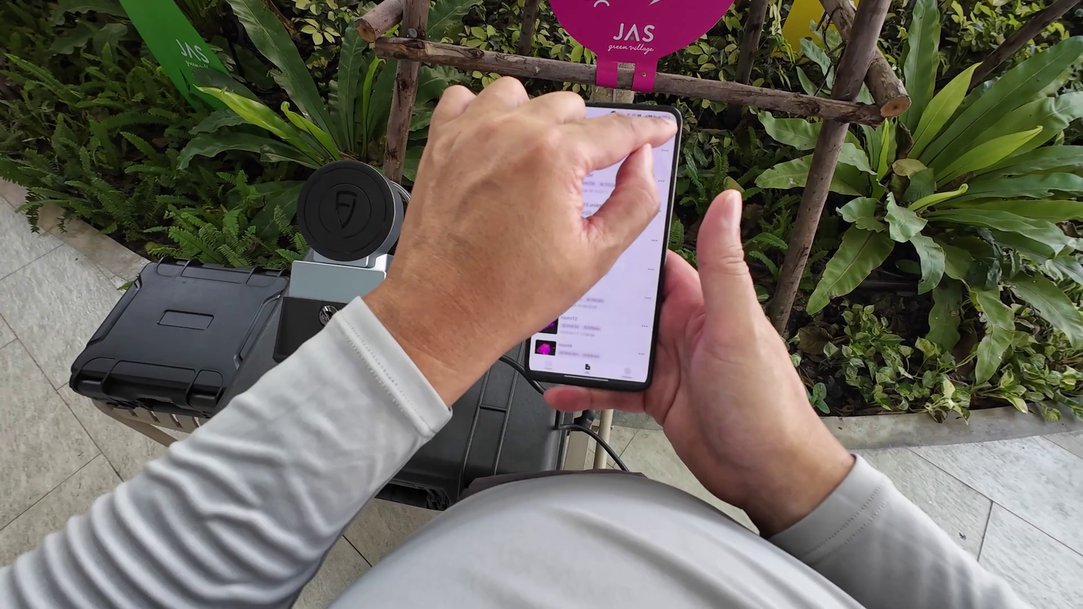
pyautogui.click(587, 170)
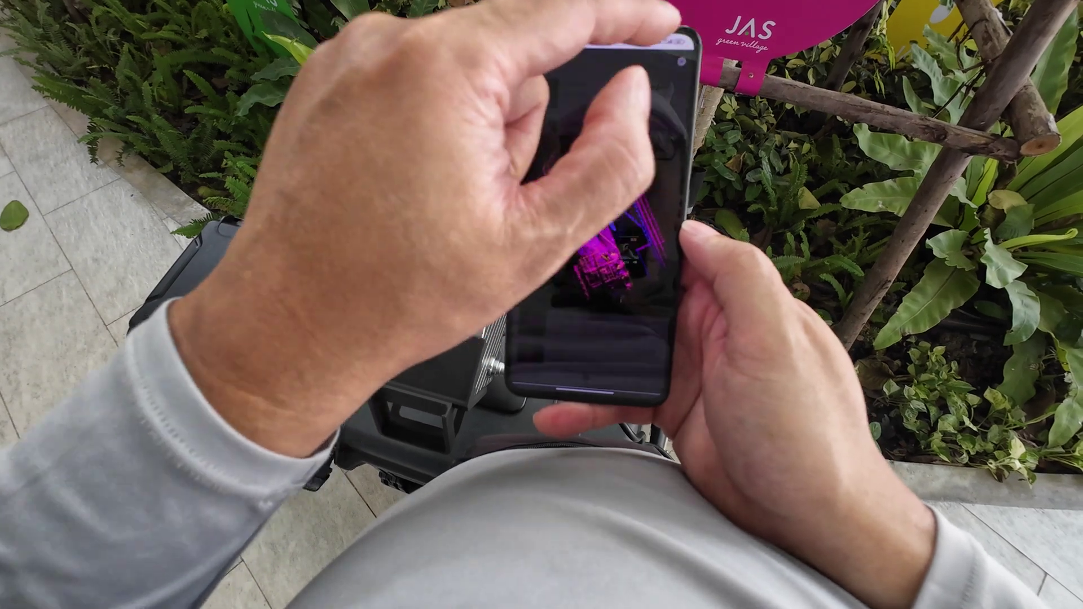
# Rotate and zoom the downloaded scan in the 3-D viewer, check display settings, then return to the scan list
pyautogui.click(640, 85)
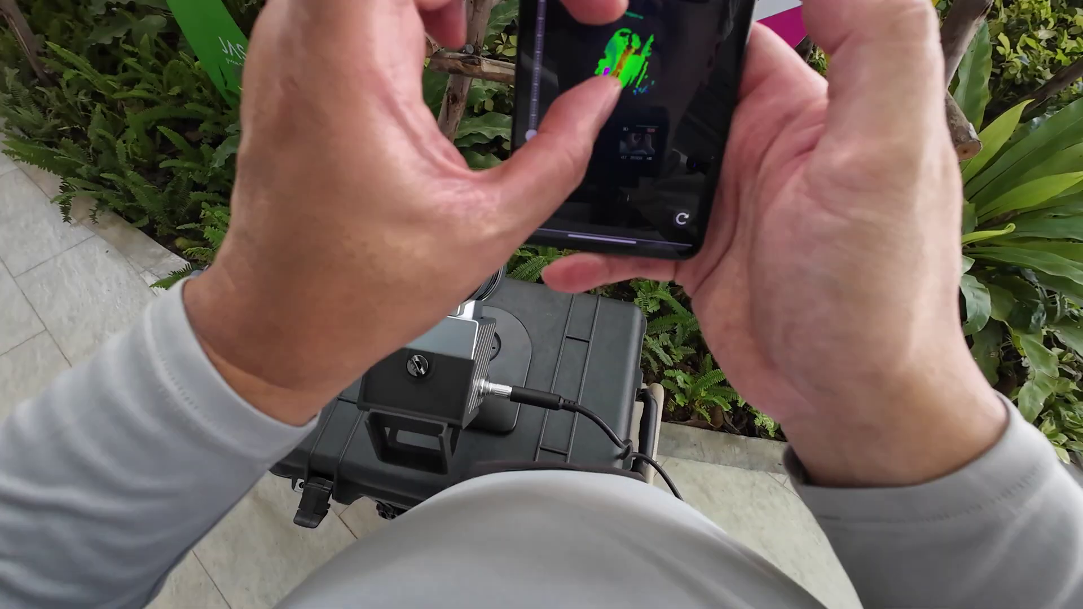
pyautogui.moveTo(612, 85); pyautogui.dragTo(654, 110)
pyautogui.moveTo(564, 39); pyautogui.dragTo(633, 178)
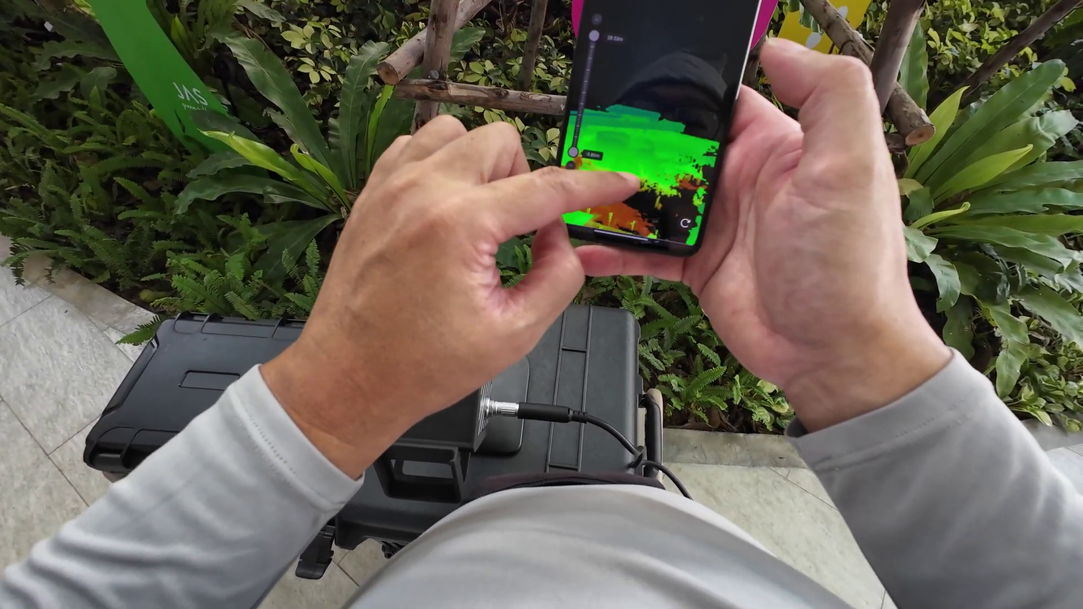
pyautogui.click(598, 12)
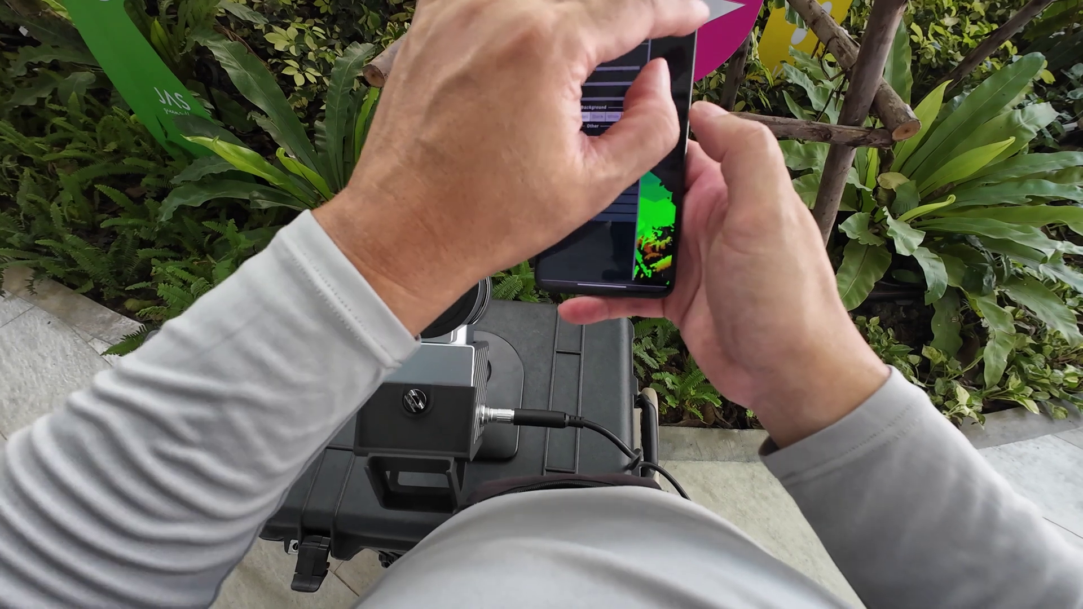
pyautogui.click(564, 17)
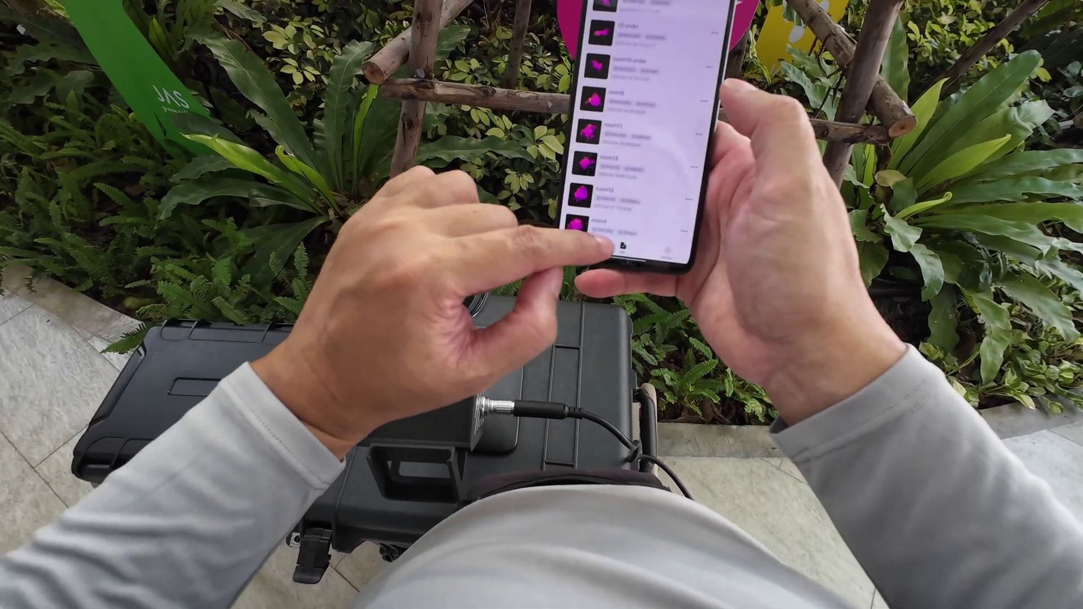
# Turn off the scanner from the device menu and confirm with OK
pyautogui.click(656, 256)
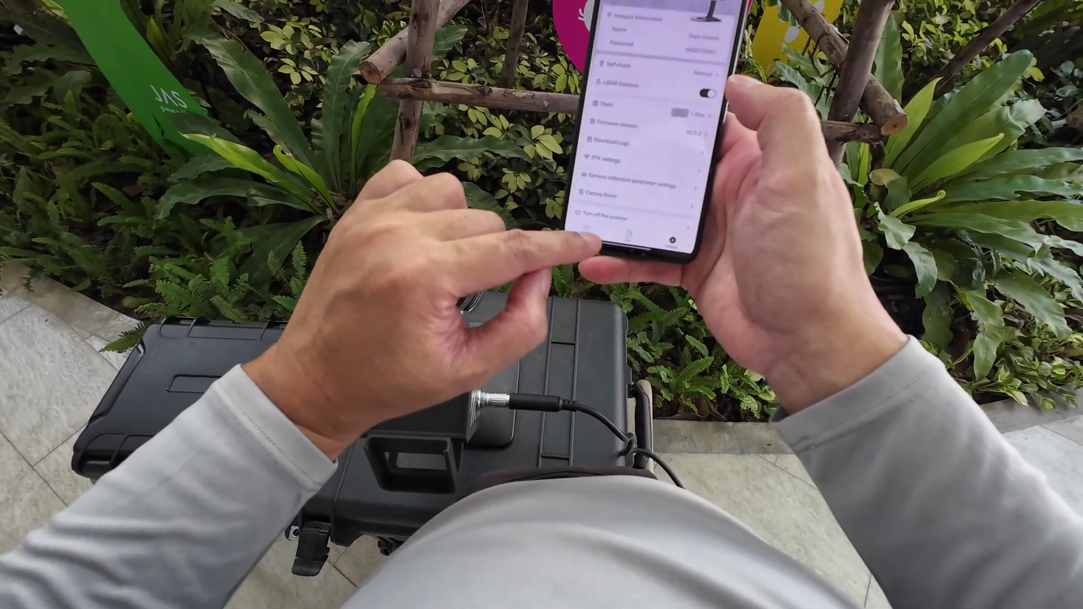
pyautogui.click(595, 223)
pyautogui.click(671, 122)
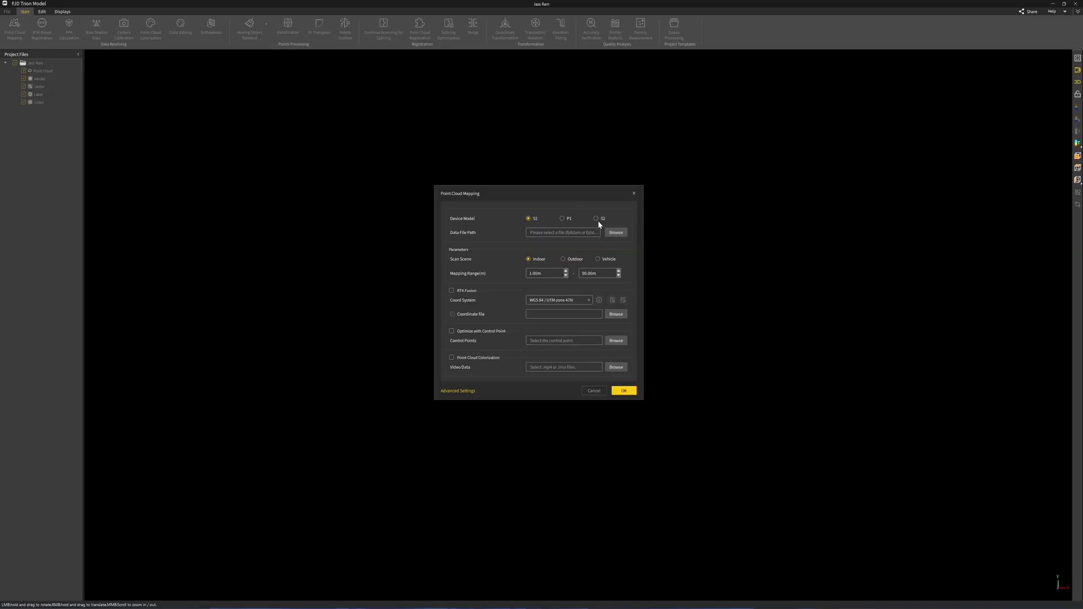
pyautogui.click(616, 234)
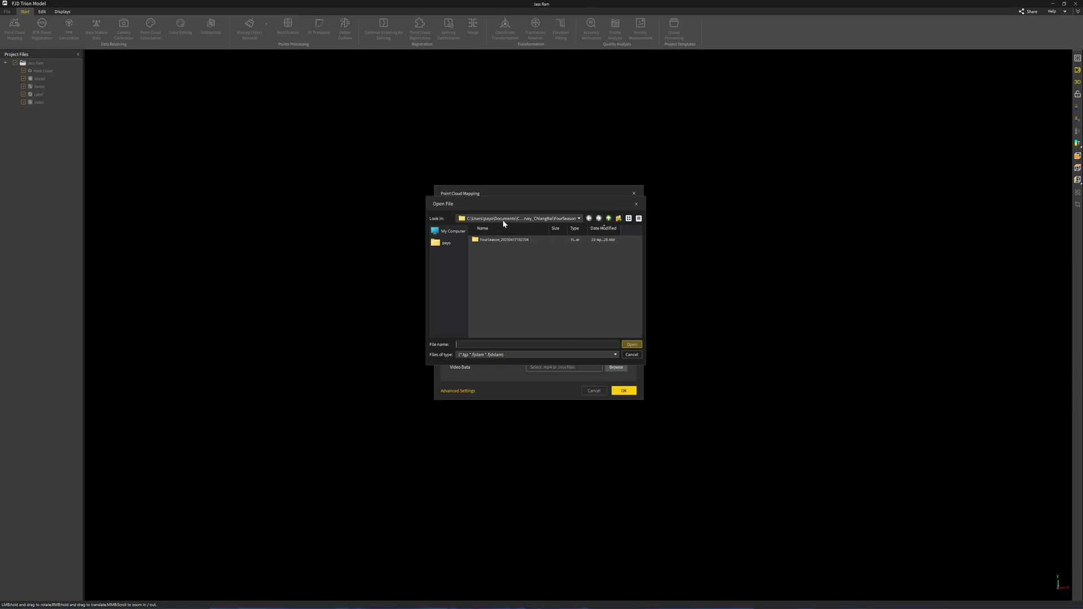
pyautogui.doubleClick(504, 239)
pyautogui.click(504, 244)
pyautogui.click(632, 344)
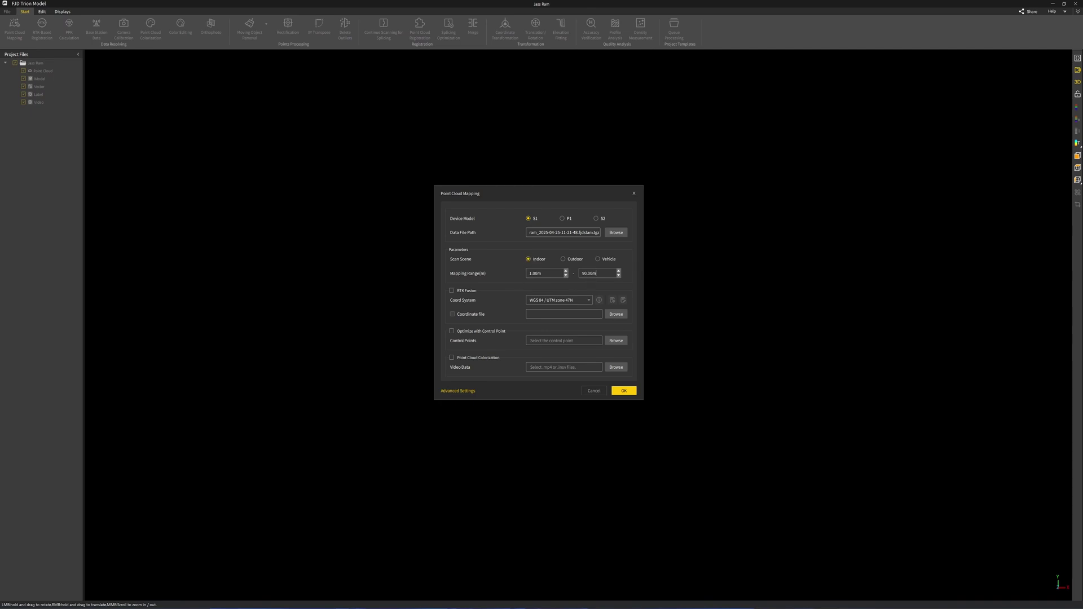
pyautogui.hotkey('ctrl', 'a')
pyautogui.write('40')
# Start the point cloud mapping and monitor CPU and GPU load in Task Manager until it finishes
pyautogui.click(622, 389)
pyautogui.moveTo(540, 269); pyautogui.dragTo(138, 112)
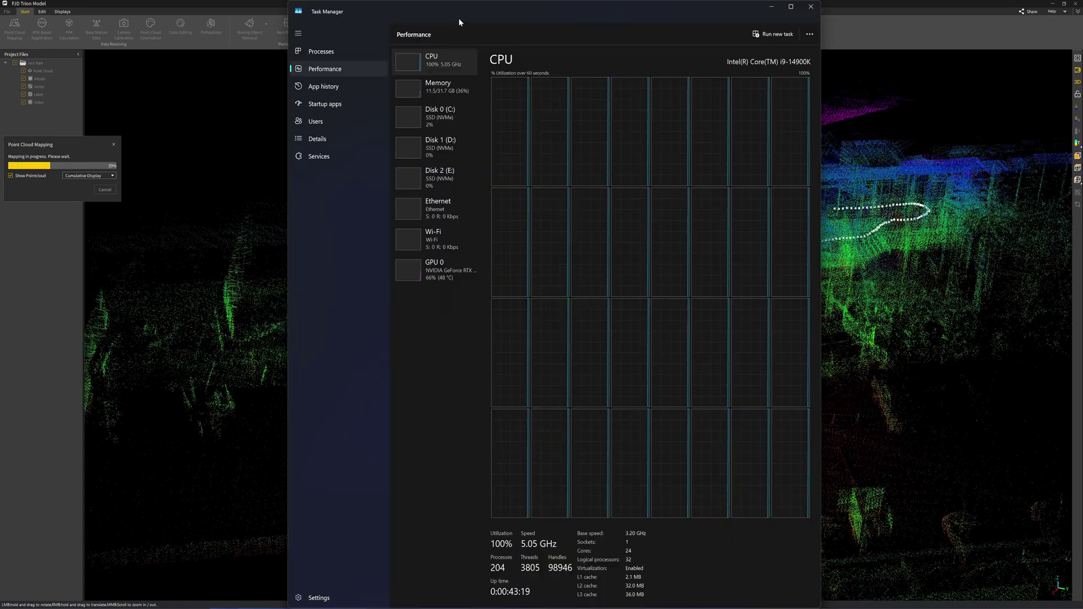
pyautogui.moveTo(459, 18); pyautogui.dragTo(243, 19)
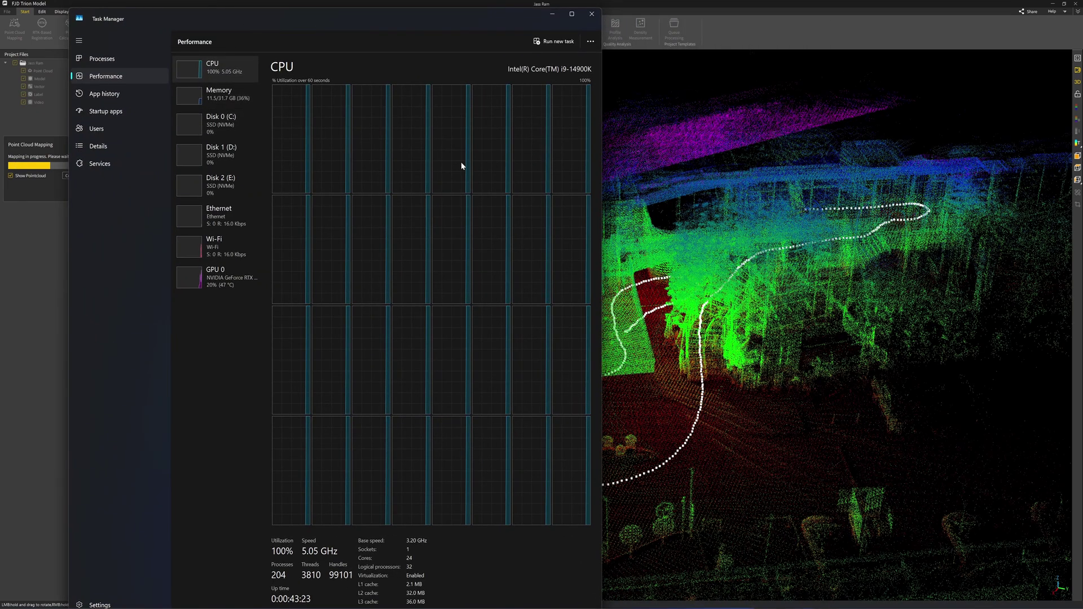
pyautogui.click(243, 285)
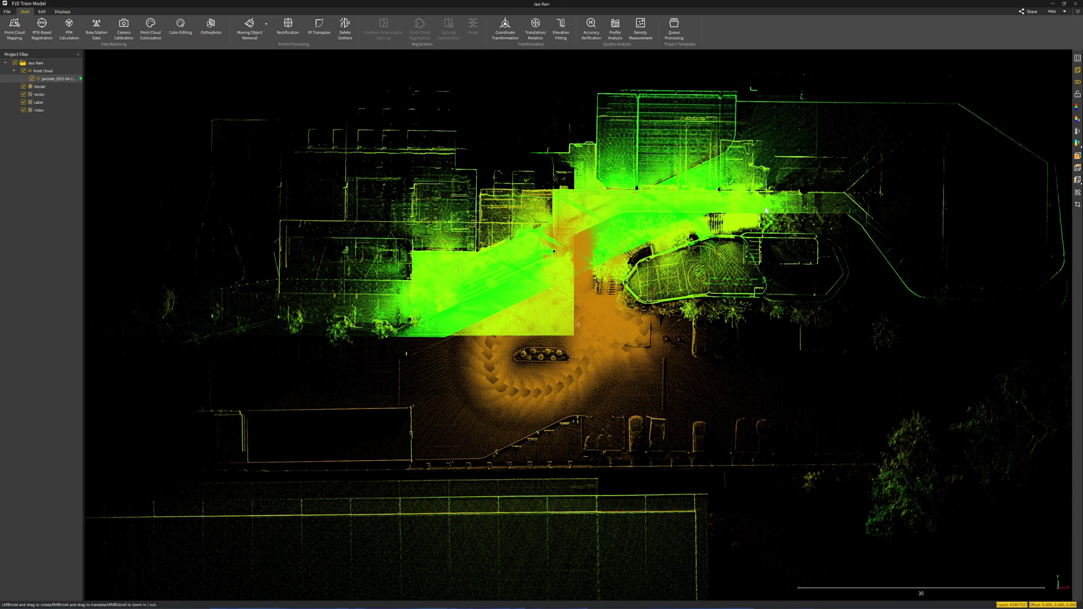
# Box-select the central building area and remove all points outside the rectangle
pyautogui.scroll(3, 765, 211)
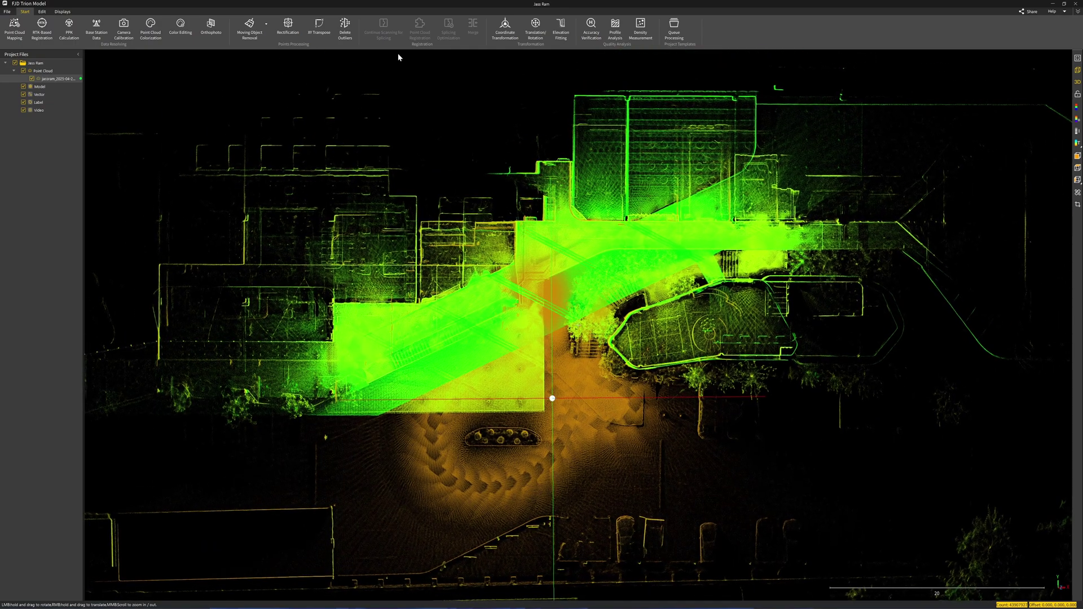
pyautogui.click(1077, 204)
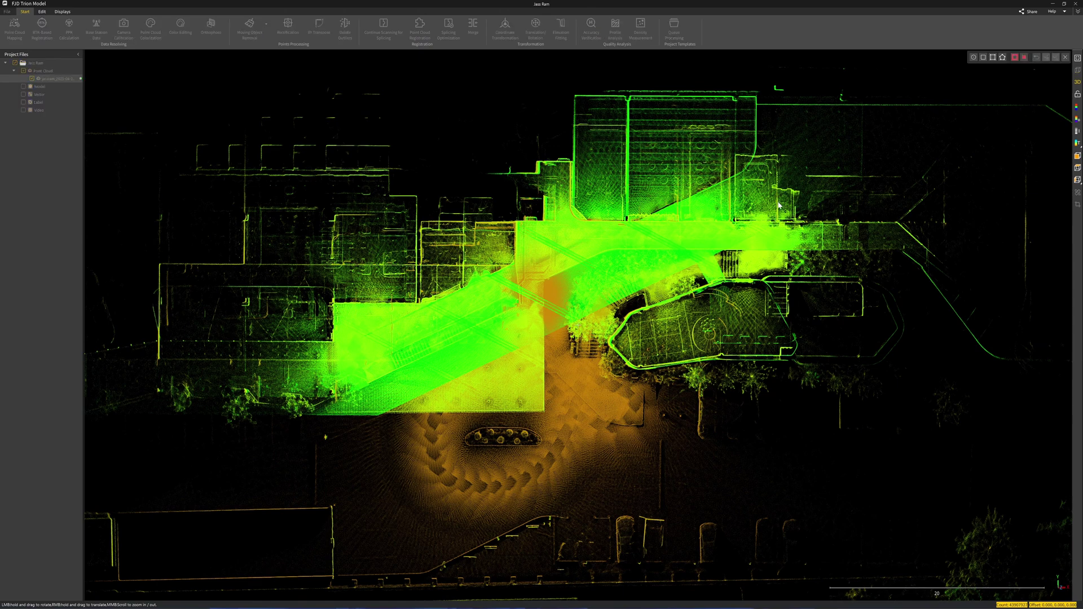
pyautogui.scroll(-2, 726, 153)
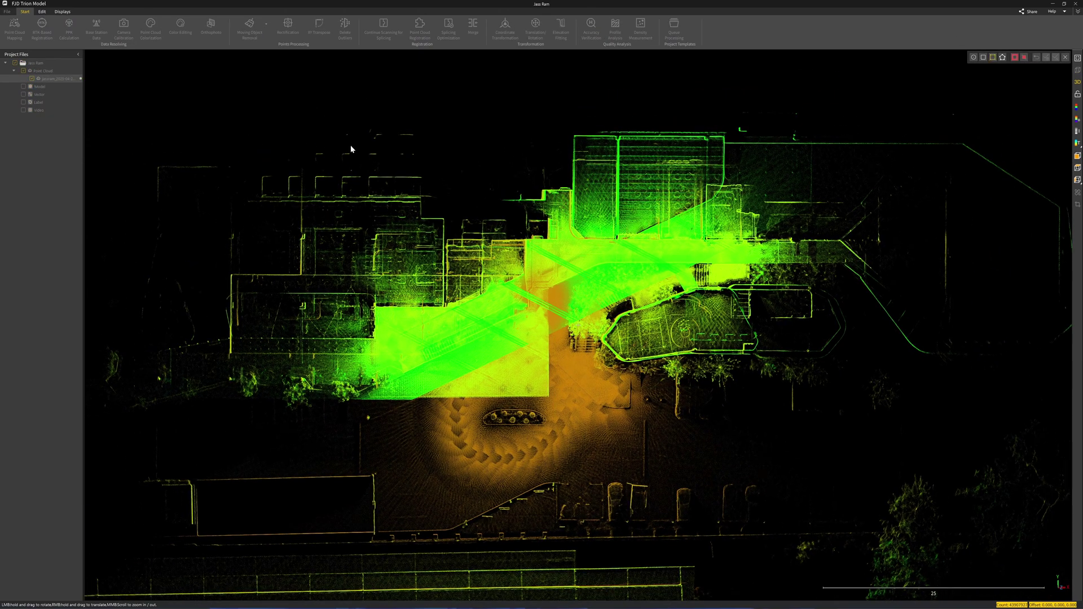
pyautogui.moveTo(362, 117); pyautogui.dragTo(766, 451)
pyautogui.click(1014, 57)
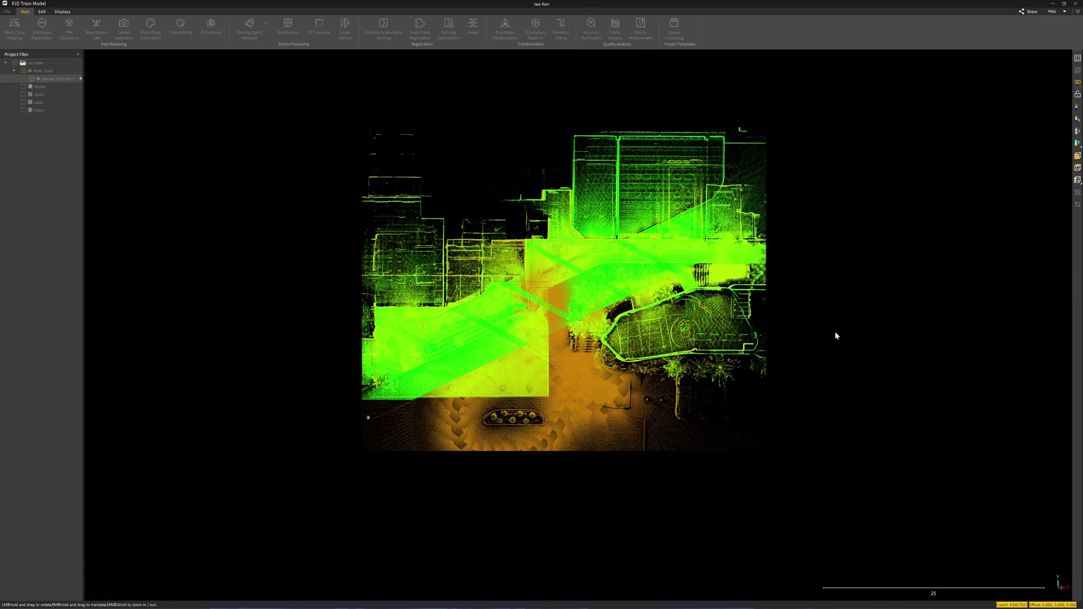
# Lower the top of the Displays tab's Clipping Box to Z 5.563 to hide the upper floors
pyautogui.moveTo(836, 335); pyautogui.dragTo(818, 248)
pyautogui.scroll(8, 969, 124)
pyautogui.moveTo(970, 123); pyautogui.dragTo(947, 152)
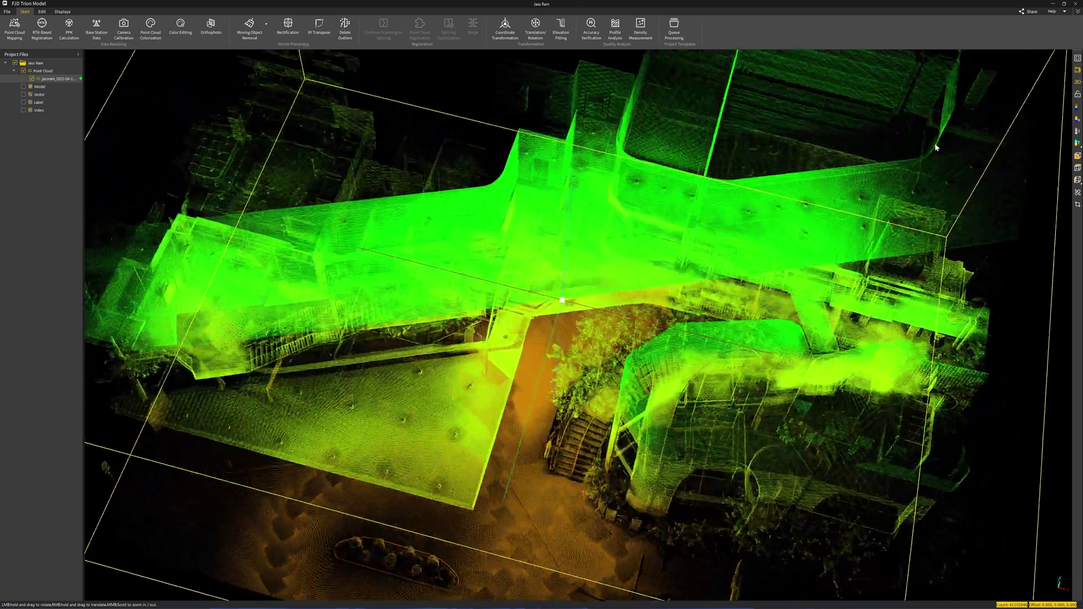
pyautogui.scroll(8, 936, 169)
pyautogui.scroll(-10, 926, 191)
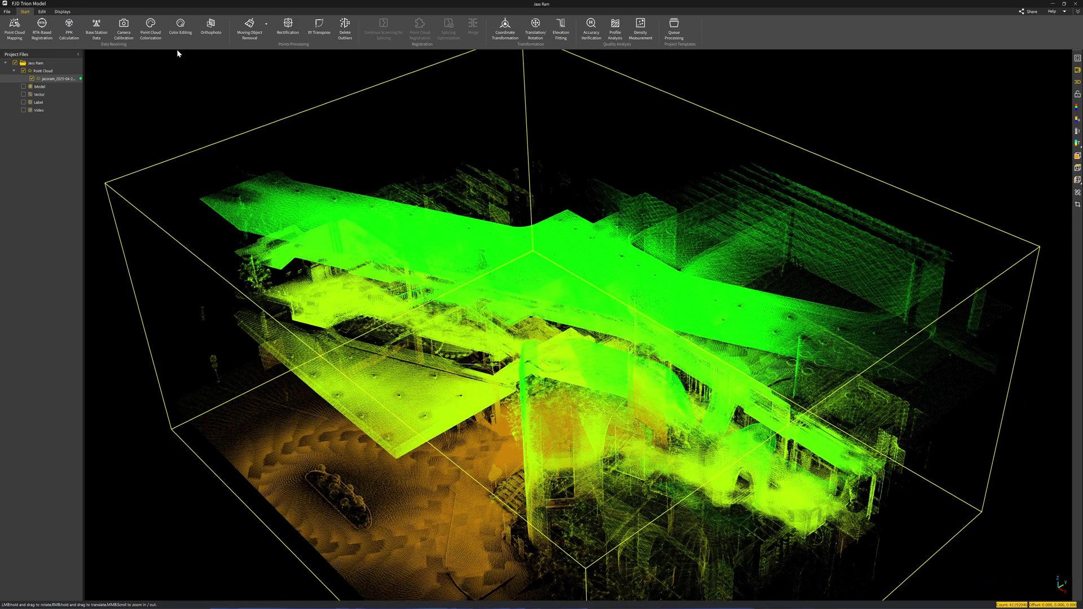
pyautogui.click(62, 12)
pyautogui.click(77, 25)
pyautogui.scroll(6, 435, 137)
pyautogui.moveTo(574, 108); pyautogui.dragTo(259, 158)
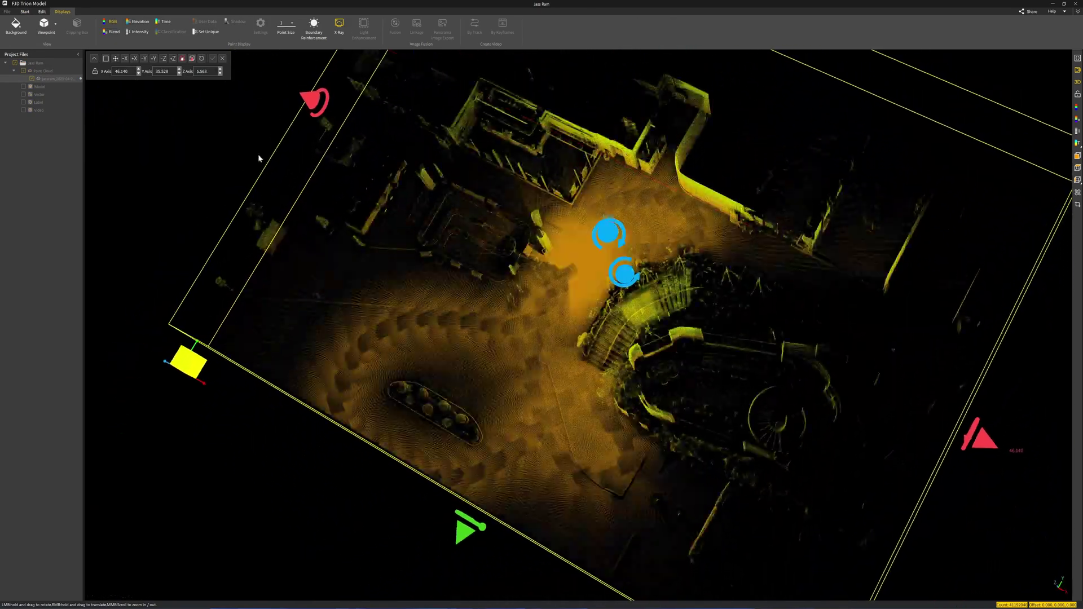
# Enable the clipping box resize handles and raise its top slightly from an oblique view
pyautogui.click(116, 58)
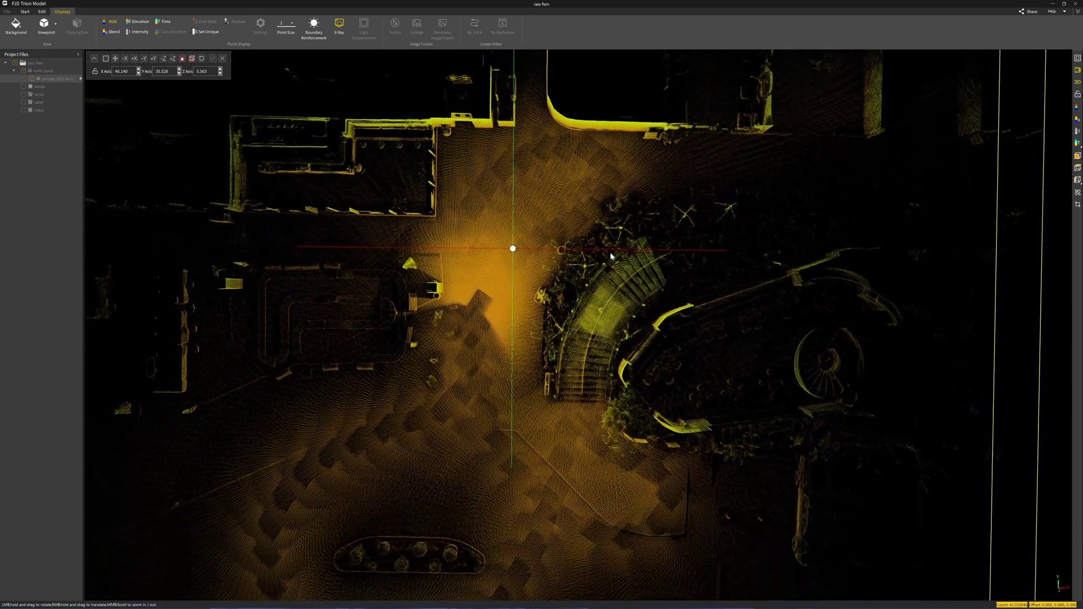
pyautogui.scroll(-2, 841, 170)
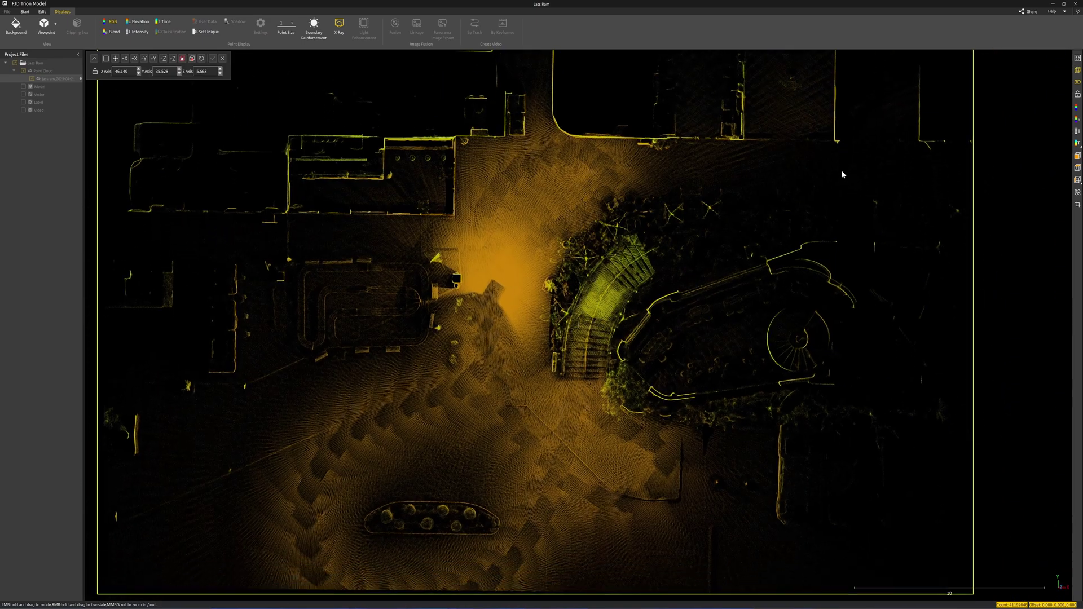
pyautogui.scroll(5, 841, 170)
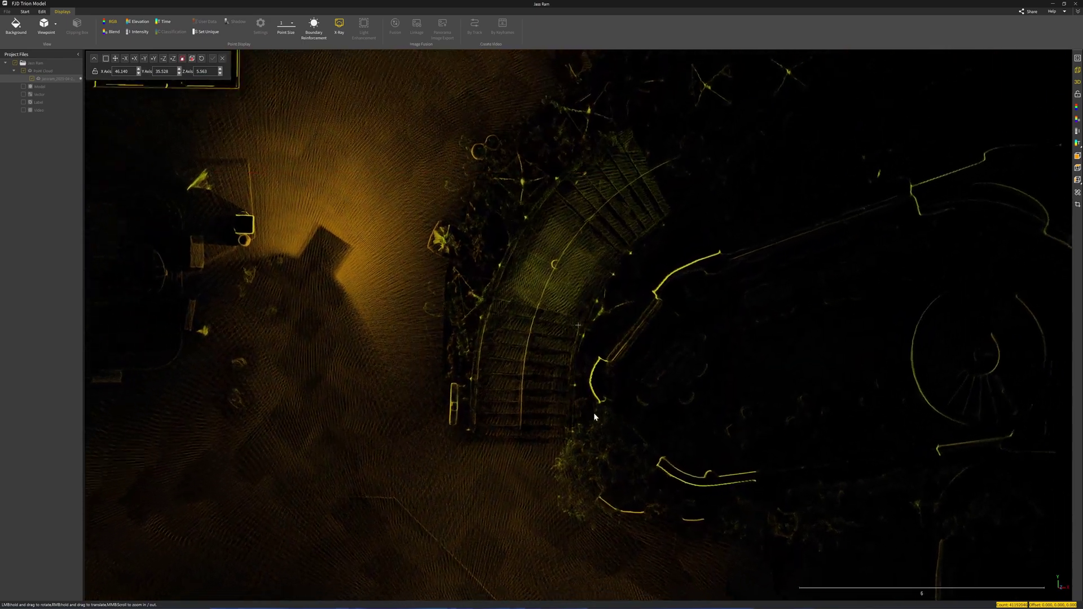
pyautogui.scroll(-3, 593, 415)
pyautogui.moveTo(594, 414); pyautogui.dragTo(163, 82)
pyautogui.click(115, 58)
pyautogui.scroll(2, 551, 266)
pyautogui.moveTo(551, 266); pyautogui.dragTo(1043, 168)
# Zoom and pan the plaza plan leftward to inspect the clipped cloud
pyautogui.scroll(2, 691, 310)
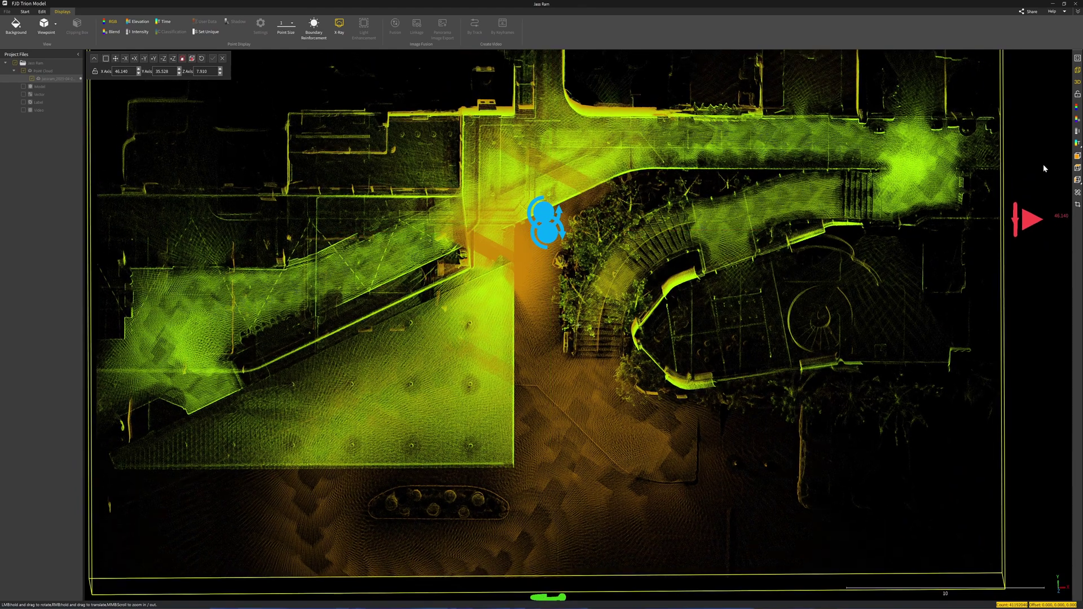
pyautogui.scroll(2, 642, 195)
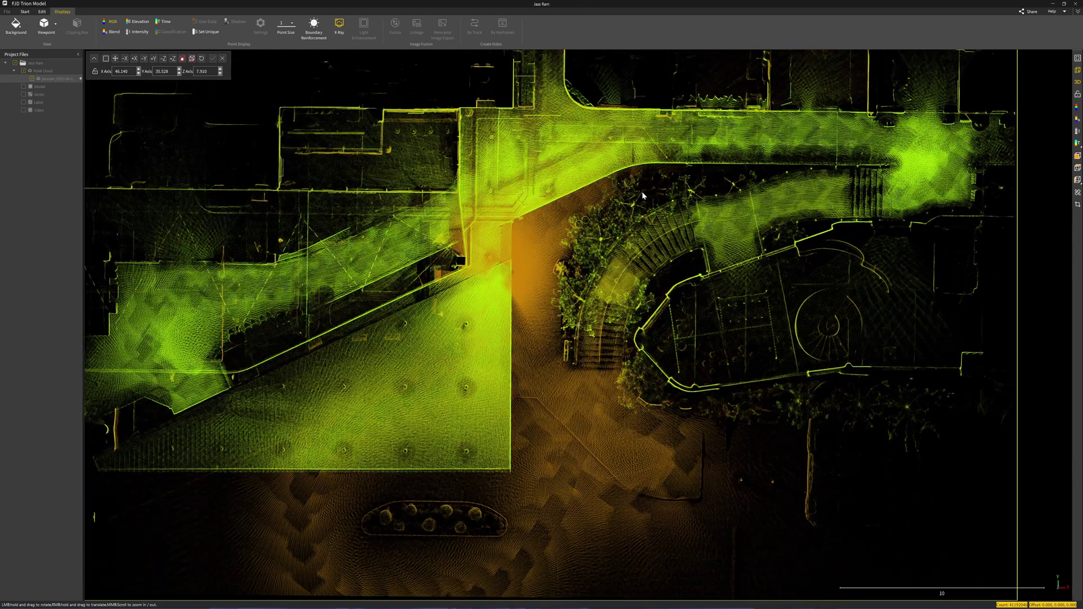
pyautogui.scroll(-3, 764, 155)
pyautogui.scroll(6, 682, 190)
pyautogui.scroll(-4, 680, 192)
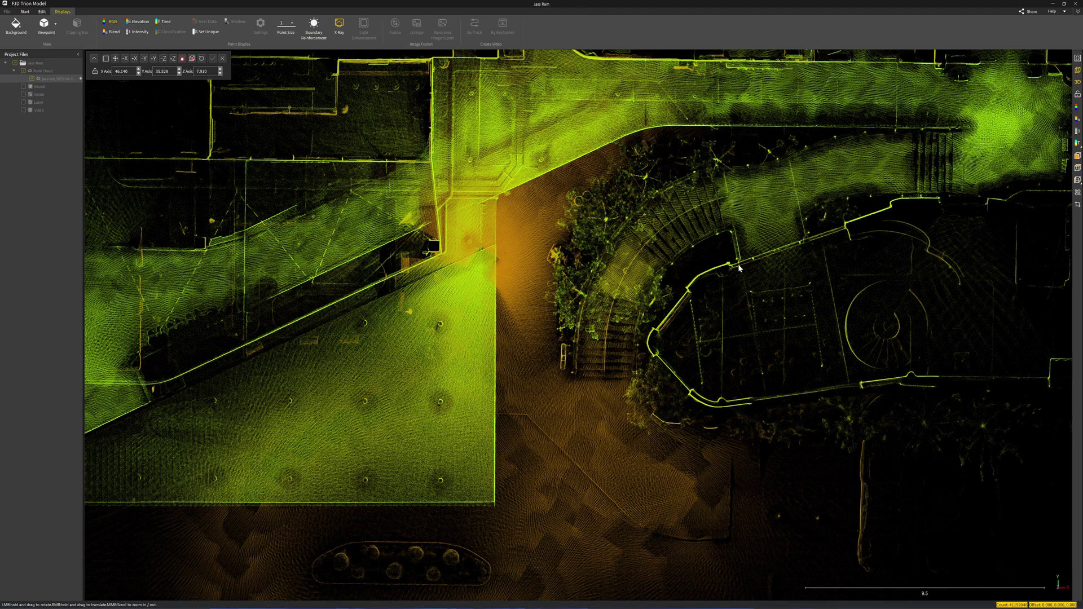
pyautogui.scroll(2, 720, 278)
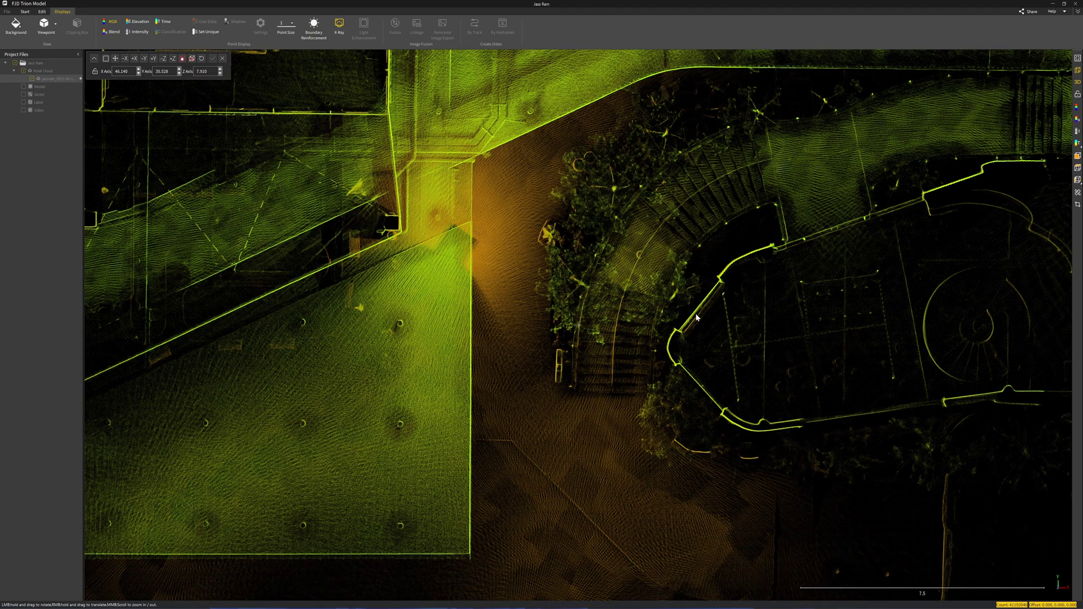
pyautogui.scroll(-1, 803, 423)
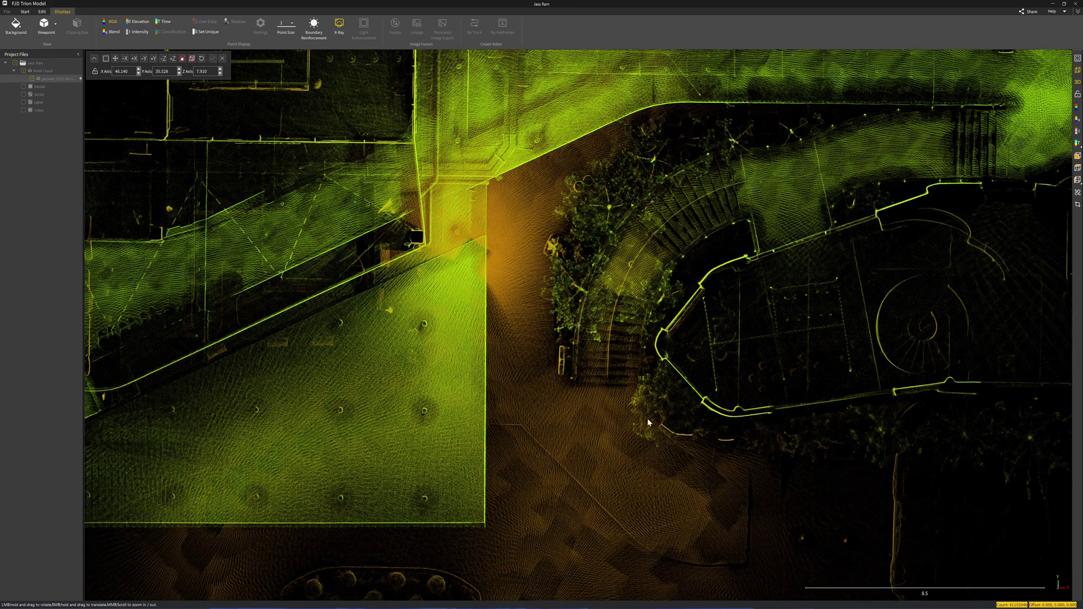
pyautogui.scroll(-2, 729, 414)
pyautogui.scroll(4, 735, 411)
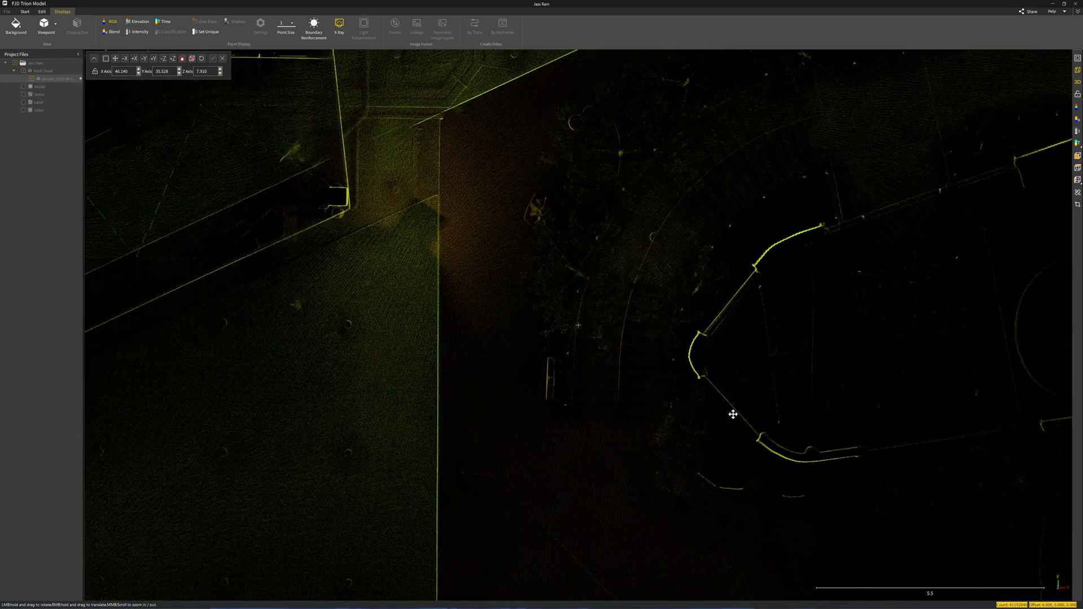
pyautogui.moveTo(732, 414); pyautogui.dragTo(576, 436, button='right')
pyautogui.scroll(-3, 592, 411)
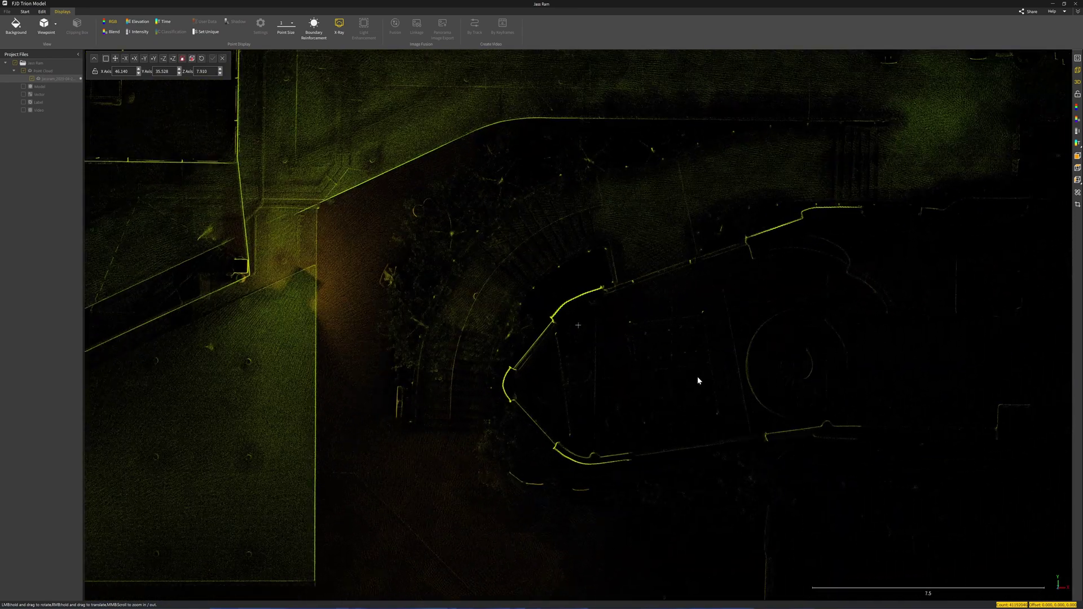
pyautogui.moveTo(697, 381); pyautogui.dragTo(658, 375, button='right')
pyautogui.scroll(-3, 651, 379)
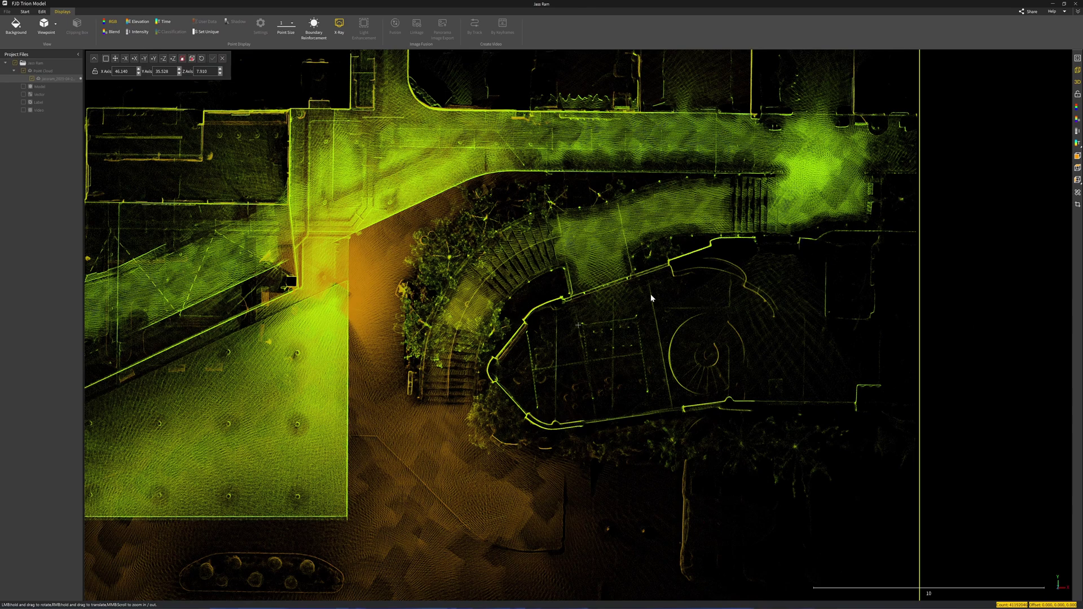
# Raise the clipping box top to Z 12.209 and check the buildings in an oblique 3D view
pyautogui.moveTo(650, 293); pyautogui.dragTo(254, 228)
pyautogui.scroll(5, 481, 286)
pyautogui.moveTo(480, 286); pyautogui.dragTo(586, 157)
pyautogui.scroll(3, 756, 249)
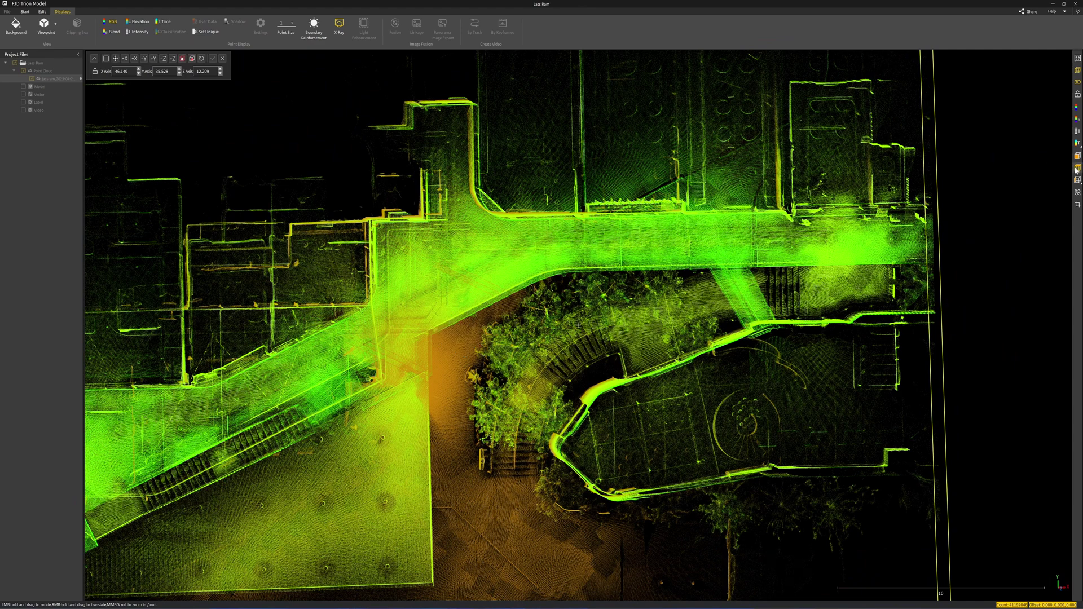
pyautogui.click(1075, 169)
pyautogui.scroll(1, 620, 366)
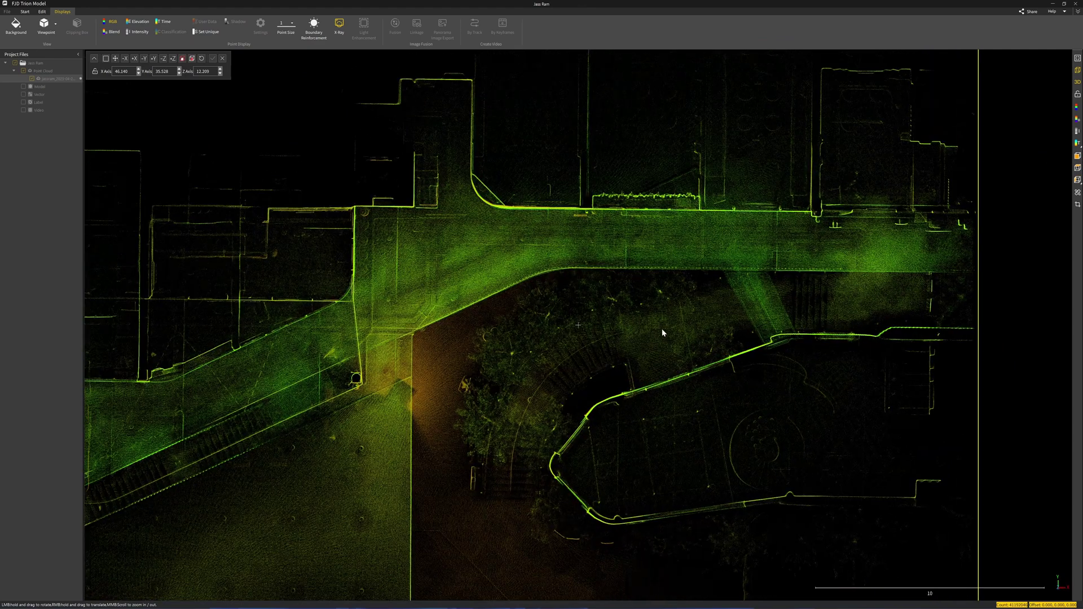
pyautogui.scroll(2, 663, 333)
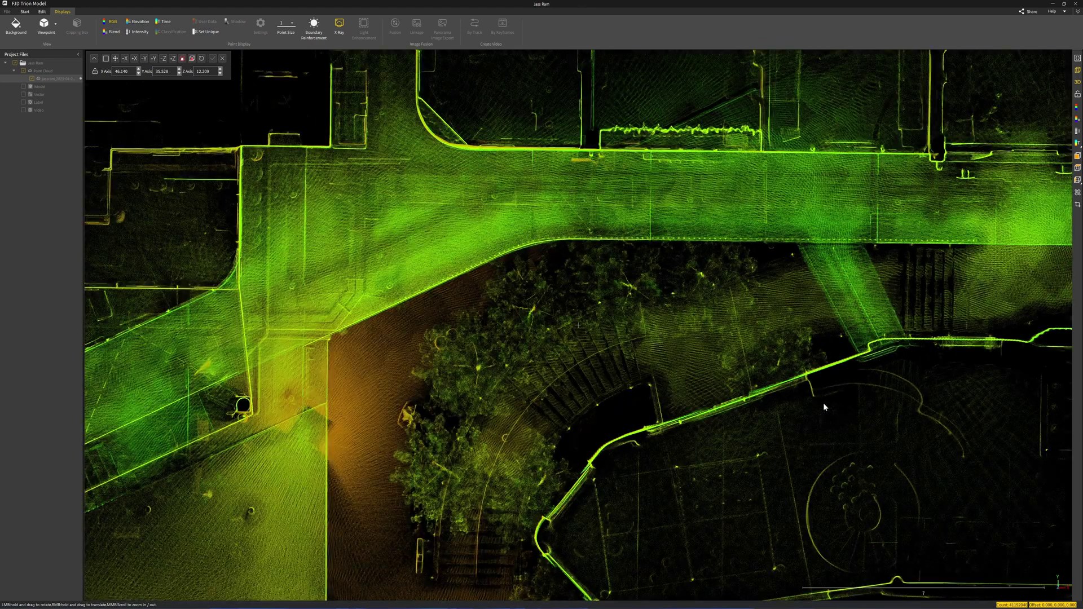
pyautogui.scroll(1, 522, 258)
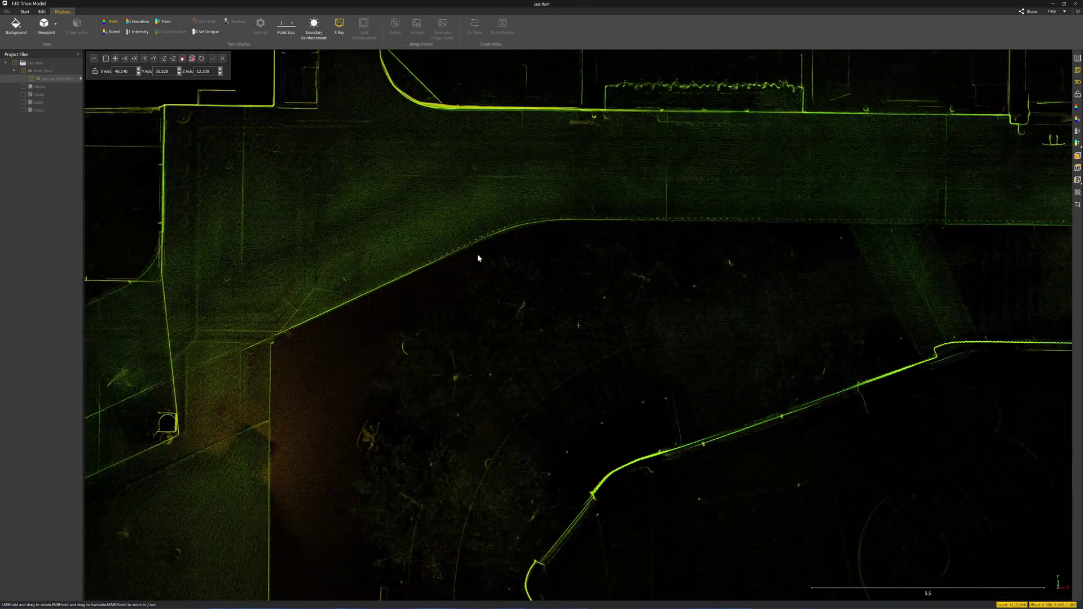
pyautogui.scroll(2, 629, 218)
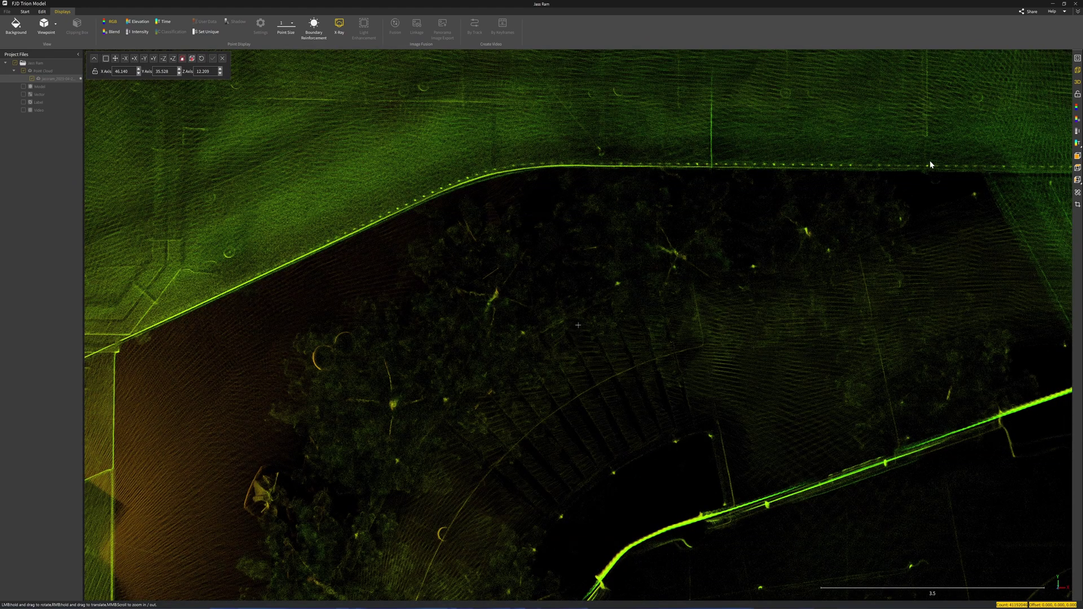
pyautogui.moveTo(932, 238); pyautogui.dragTo(855, 239, button='right')
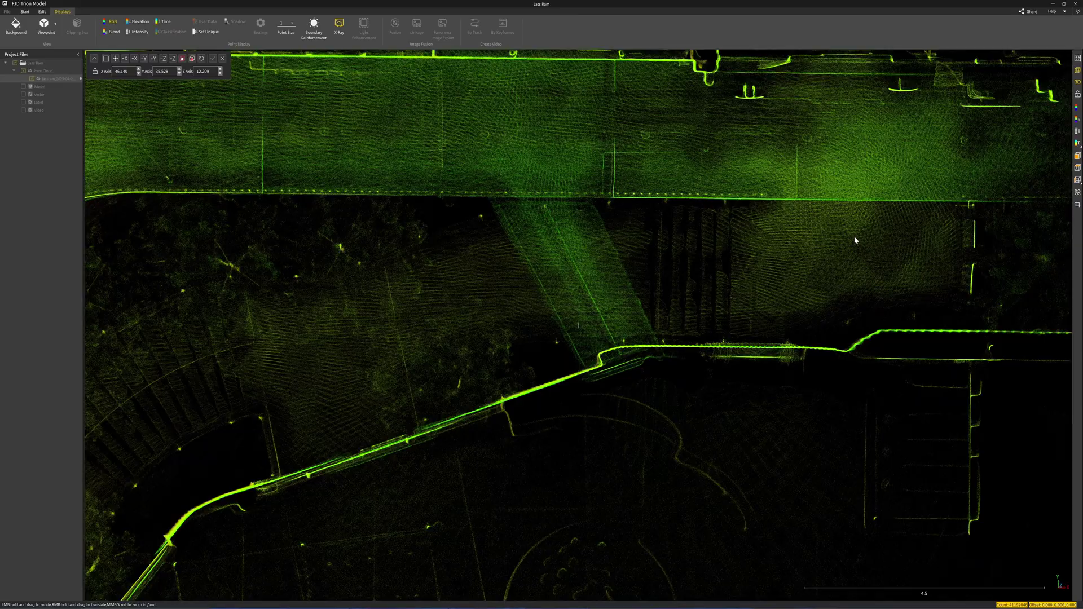
pyautogui.moveTo(756, 241); pyautogui.dragTo(656, 254)
pyautogui.scroll(-5, 710, 221)
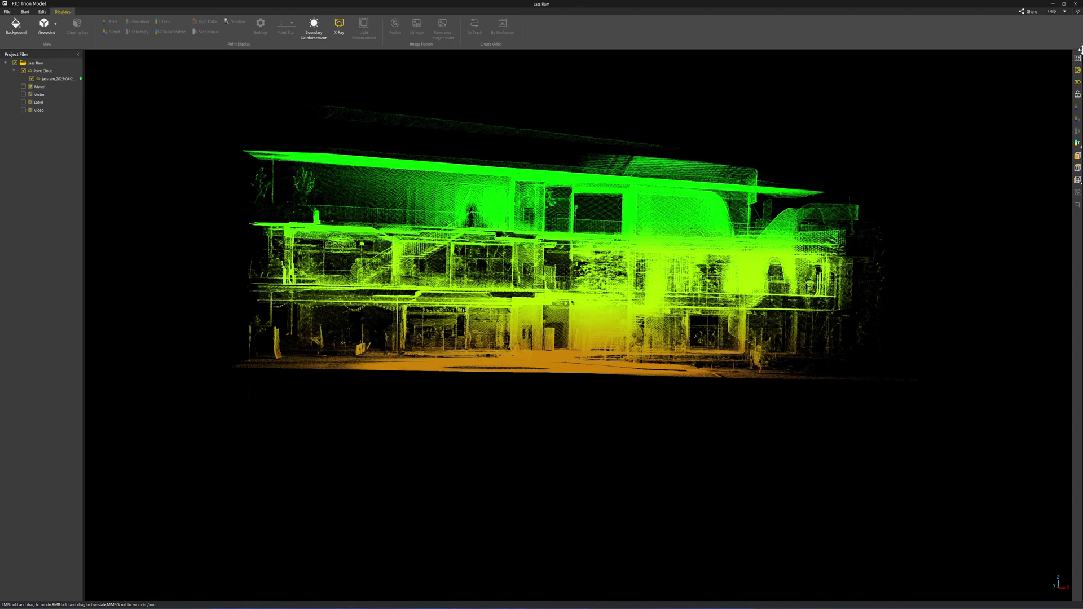
# View the building facade in Front view, zoom in, then orbit to an oblique 3D angle
pyautogui.click(1077, 72)
pyautogui.click(1075, 157)
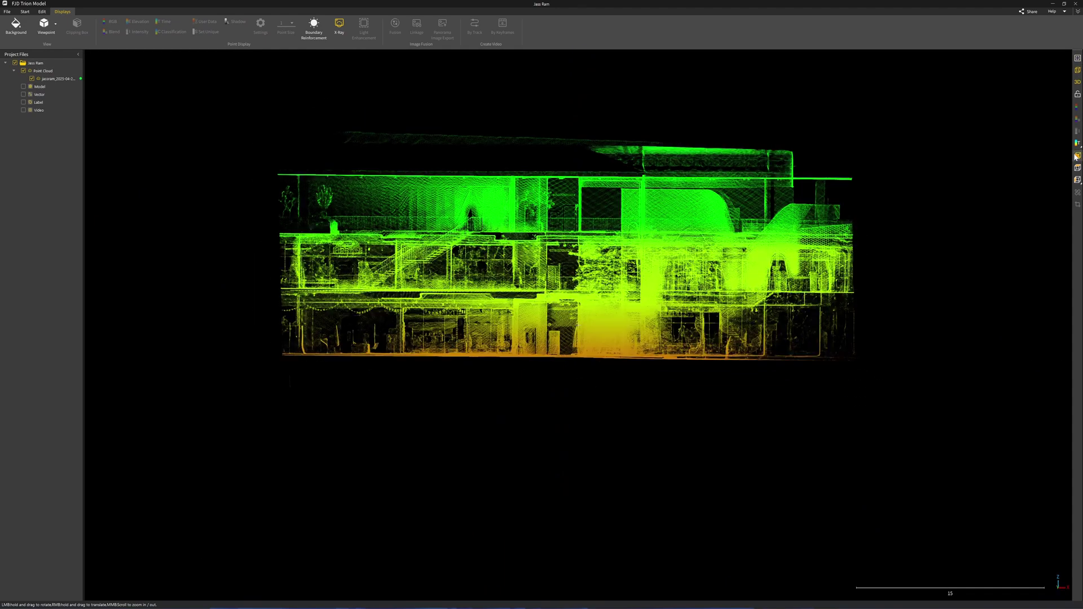
pyautogui.scroll(5, 452, 322)
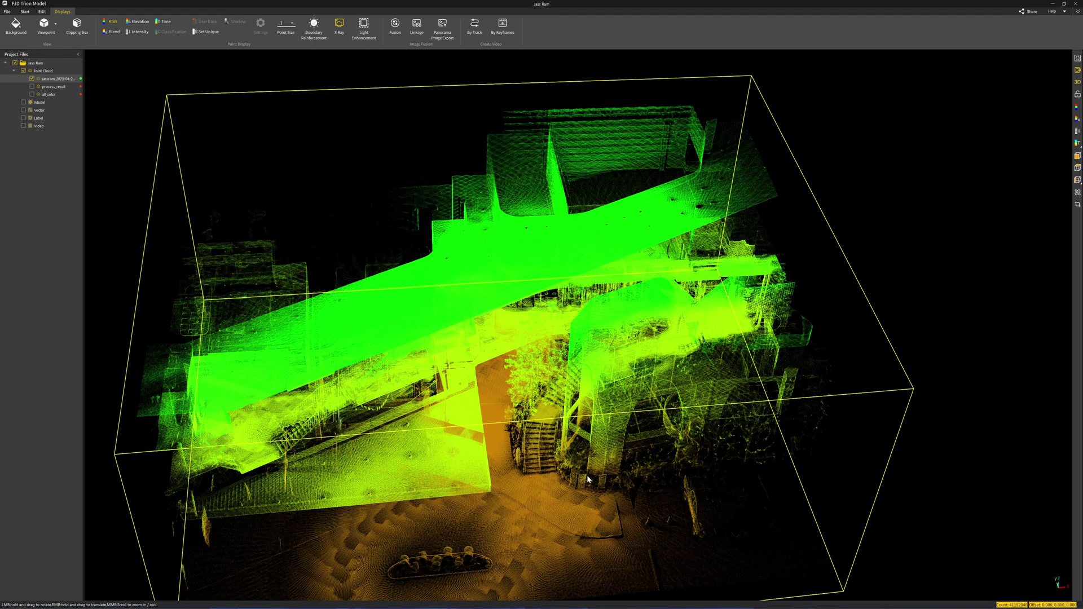
pyautogui.moveTo(586, 475)
pyautogui.mouseDown()
pyautogui.moveTo(268, 279)
pyautogui.moveTo(208, 254)
pyautogui.moveTo(218, 223)
pyautogui.moveTo(326, 178)
pyautogui.moveTo(326, 188)
pyautogui.moveTo(346, 161)
pyautogui.moveTo(145, 111)
pyautogui.mouseUp()
# Choose Export from the jassram point cloud's menu in Project Files
pyautogui.rightClick(69, 80)
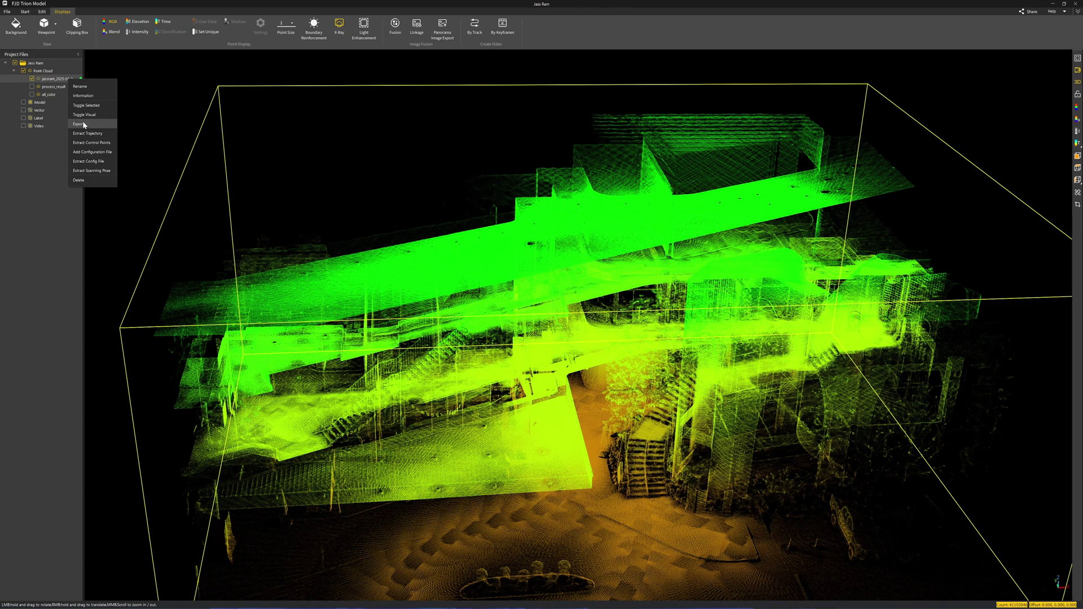
pyautogui.click(82, 122)
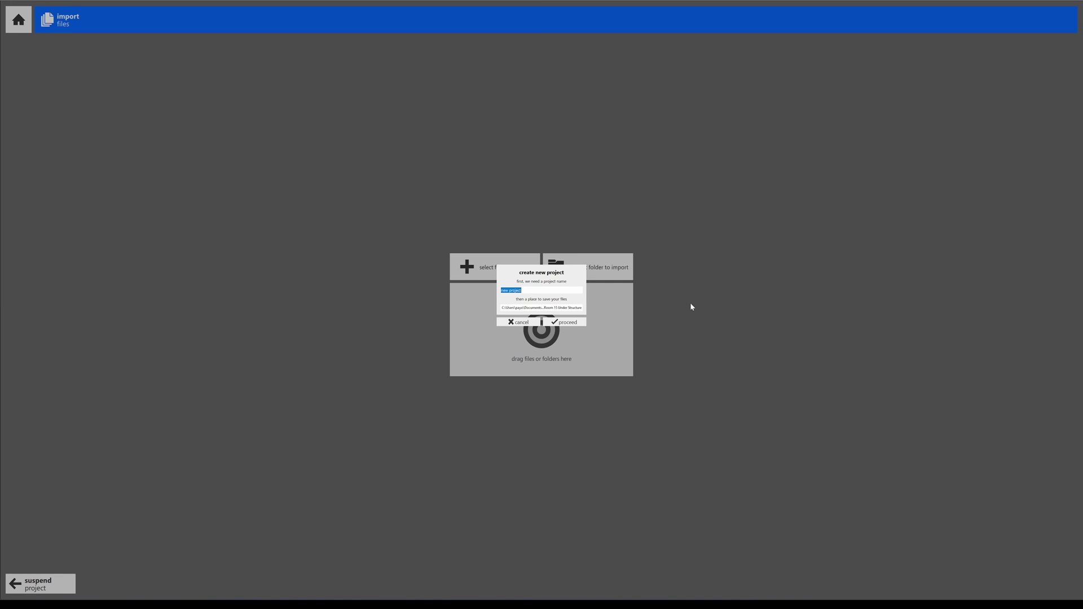
# Skip the new-project name prompt and drag the jassram For CAD .las file into ReCap
pyautogui.press('Return')
pyautogui.hotkey('alt', 'Tab')
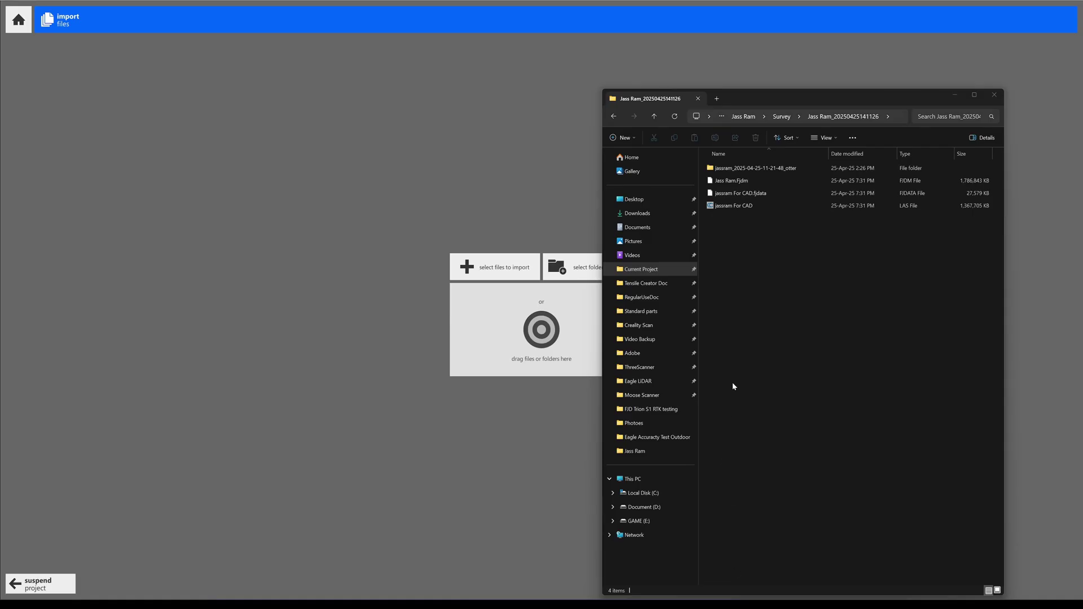
pyautogui.moveTo(730, 205); pyautogui.dragTo(541, 327)
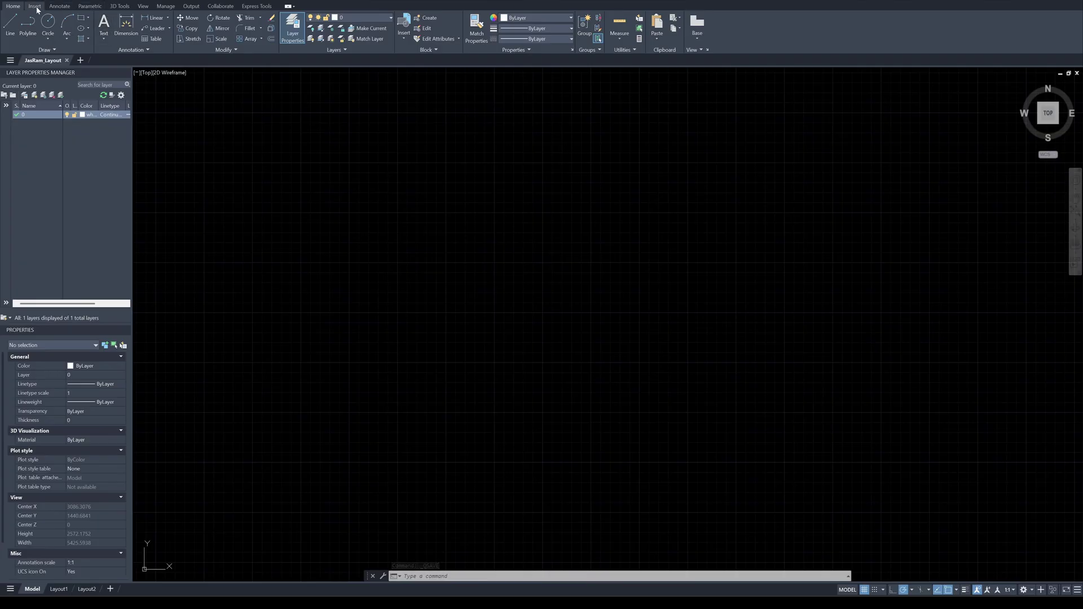
# Attach the Jas Ram Cap .rcp point cloud at 0,0,0 and orbit to view it in 3D
pyautogui.click(35, 6)
pyautogui.click(189, 26)
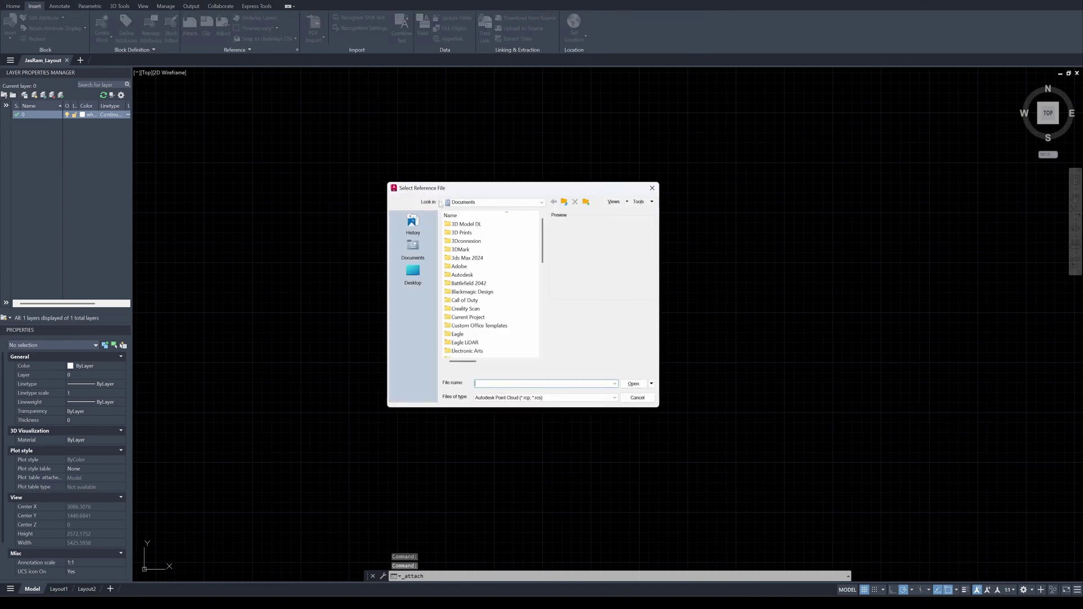
pyautogui.click(627, 384)
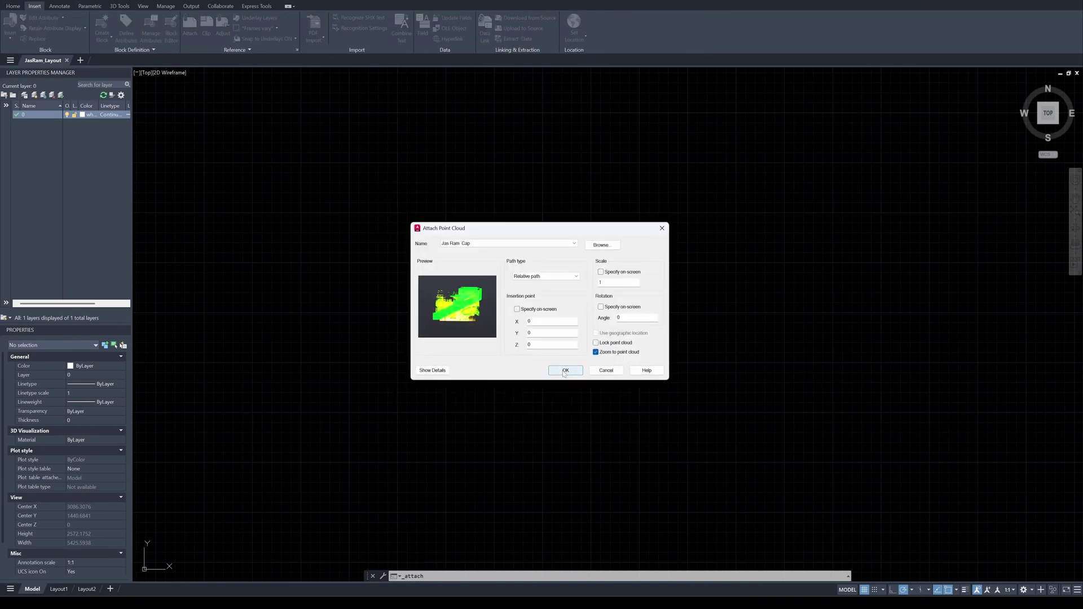
pyautogui.click(565, 370)
pyautogui.scroll(-3, 939, 273)
pyautogui.keyDown('shift'); pyautogui.moveTo(939, 273); pyautogui.dragTo(205, 177, button='middle'); pyautogui.keyUp('shift')
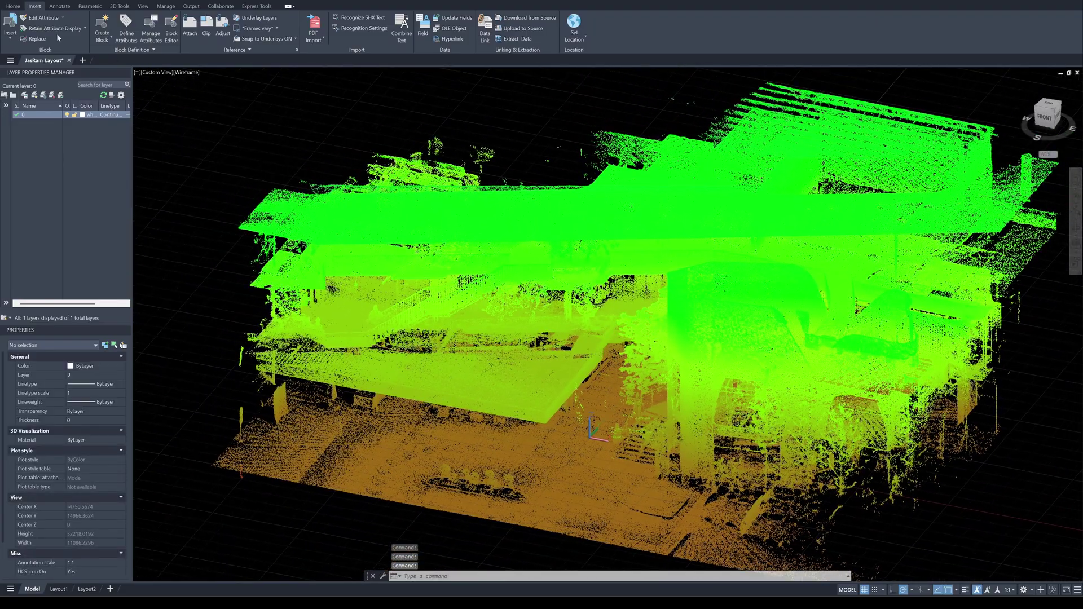
# Reduce the attached point cloud's point size from 2 to 1
pyautogui.click(322, 163)
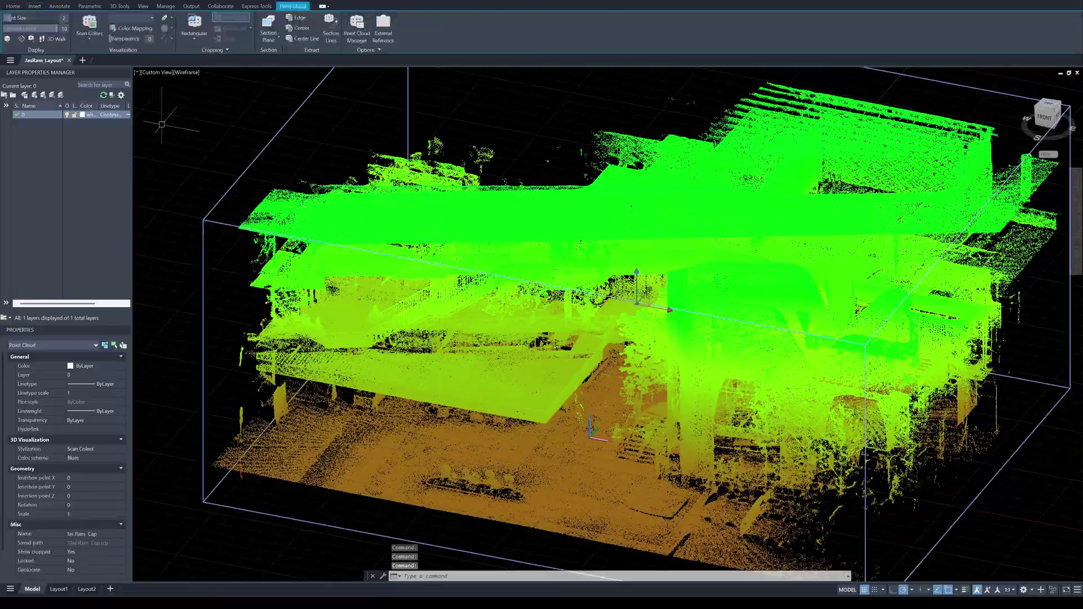
pyautogui.moveTo(8, 17); pyautogui.dragTo(3, 18)
pyautogui.click(255, 128)
pyautogui.press('Escape')
pyautogui.keyDown('shift'); pyautogui.moveTo(255, 129); pyautogui.dragTo(826, 209, button='middle'); pyautogui.keyUp('shift')
pyautogui.click(825, 209)
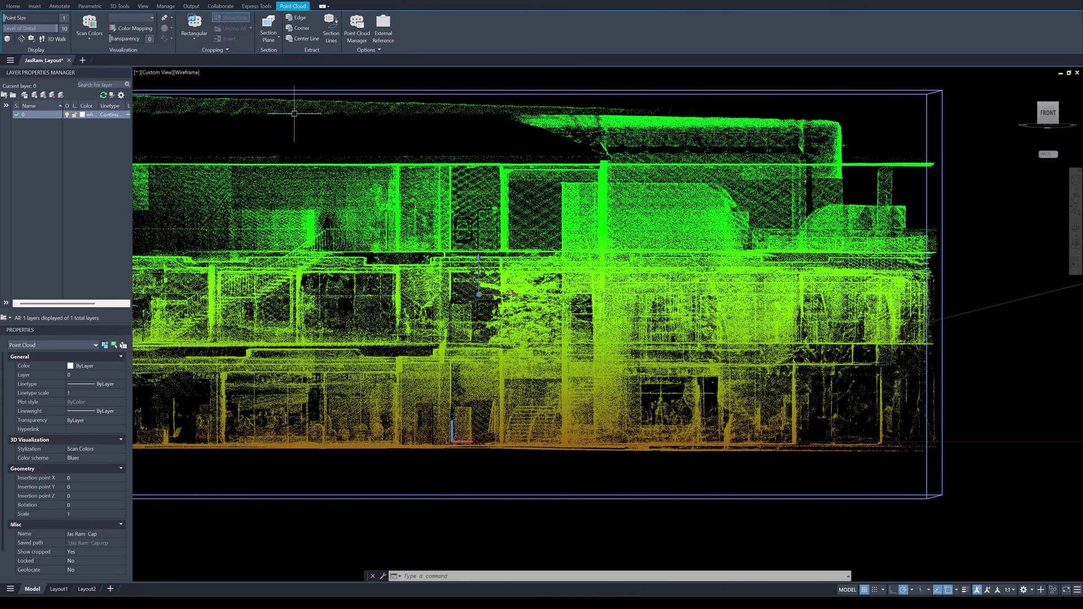
# Crop the cloud to a rectangle around the building front, keeping the inside, and set level of detail 7
pyautogui.click(194, 25)
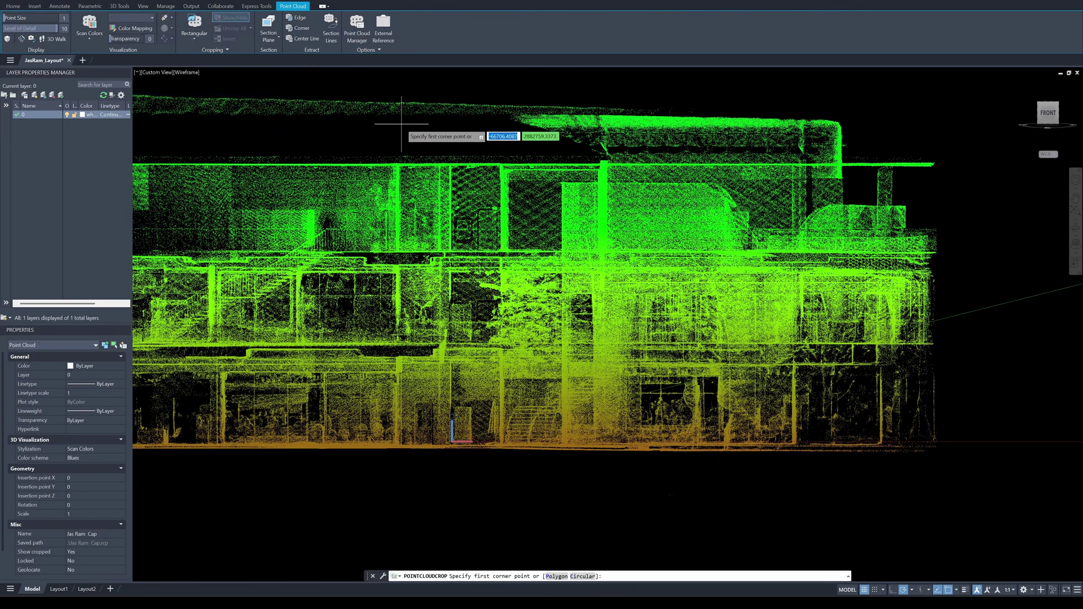
pyautogui.click(384, 226)
pyautogui.click(813, 455)
pyautogui.click(837, 479)
pyautogui.keyDown('shift'); pyautogui.moveTo(942, 314); pyautogui.dragTo(594, 199, button='middle'); pyautogui.keyUp('shift')
pyautogui.click(594, 199)
pyautogui.moveTo(47, 28); pyautogui.dragTo(33, 29)
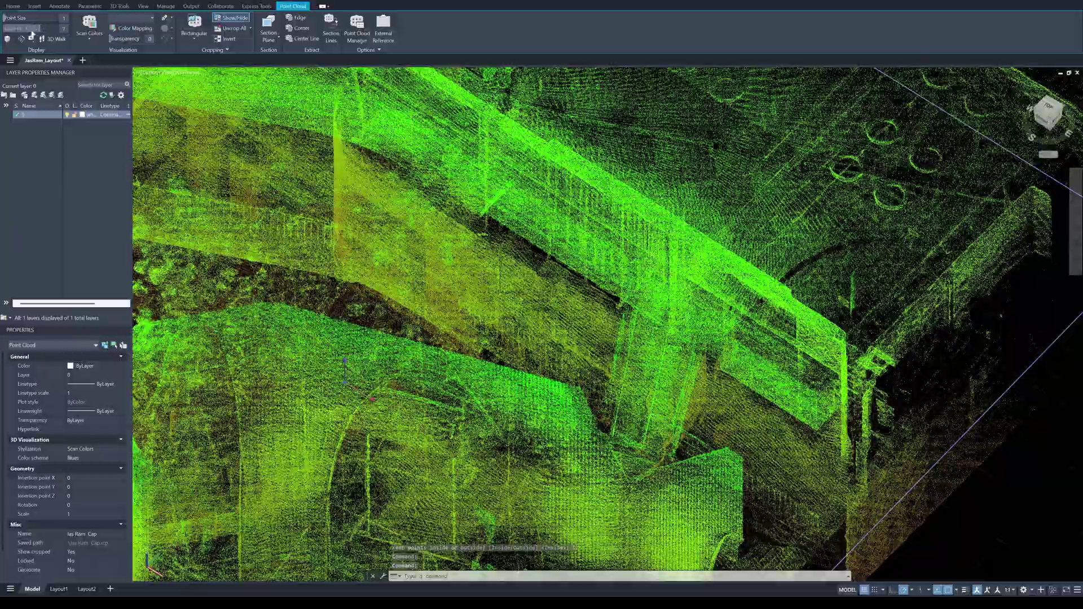
# Create a new layer named PointCloud
pyautogui.press('Escape')
pyautogui.keyDown('shift'); pyautogui.moveTo(199, 99); pyautogui.dragTo(295, 149, button='middle'); pyautogui.keyUp('shift')
pyautogui.click(294, 150)
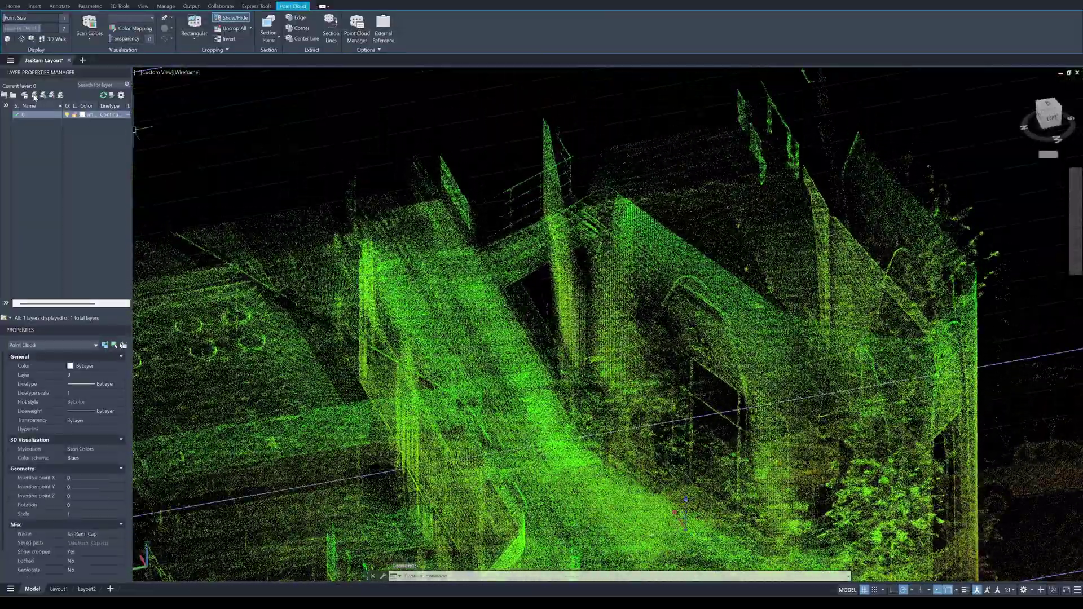
pyautogui.click(35, 95)
pyautogui.write('PointCloud')
pyautogui.press('Return')
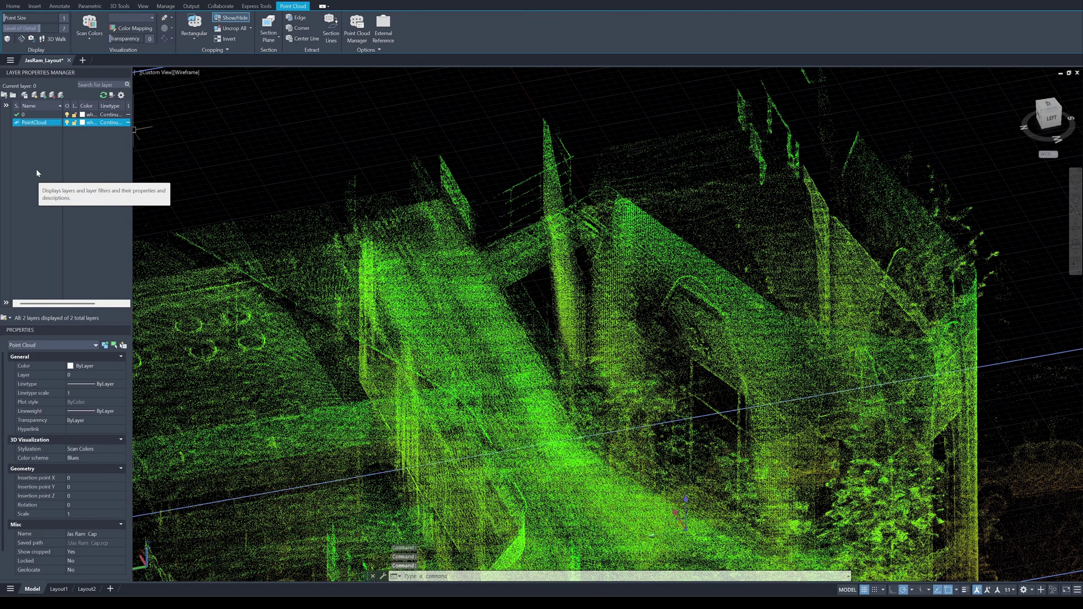
# Zoom out to show the whole cropped cloud and save the JasRam_Layout drawing
pyautogui.scroll(-10, 285, 188)
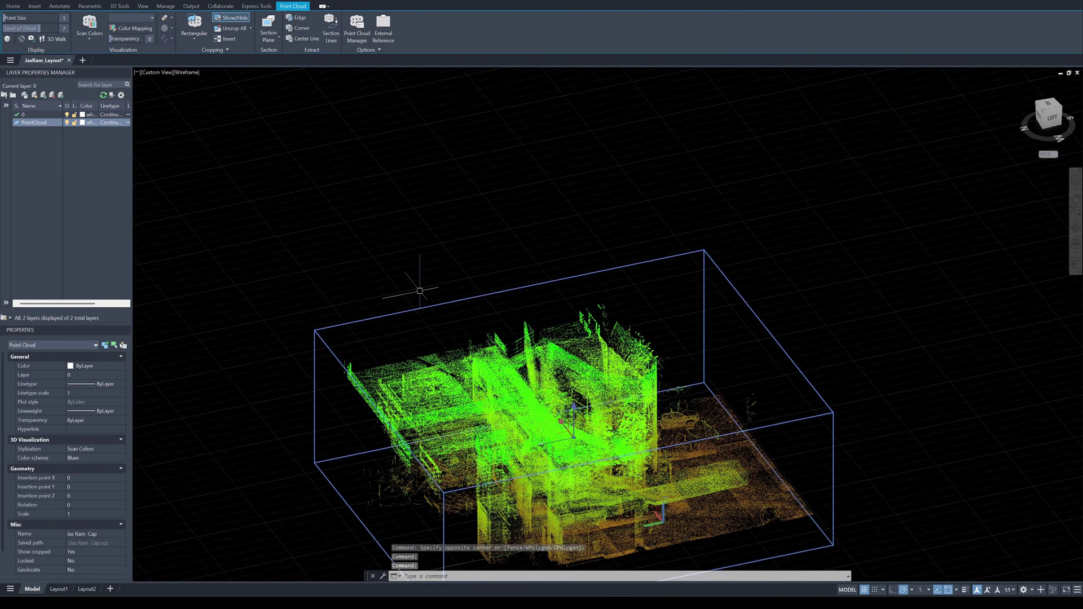
pyautogui.click(12, 7)
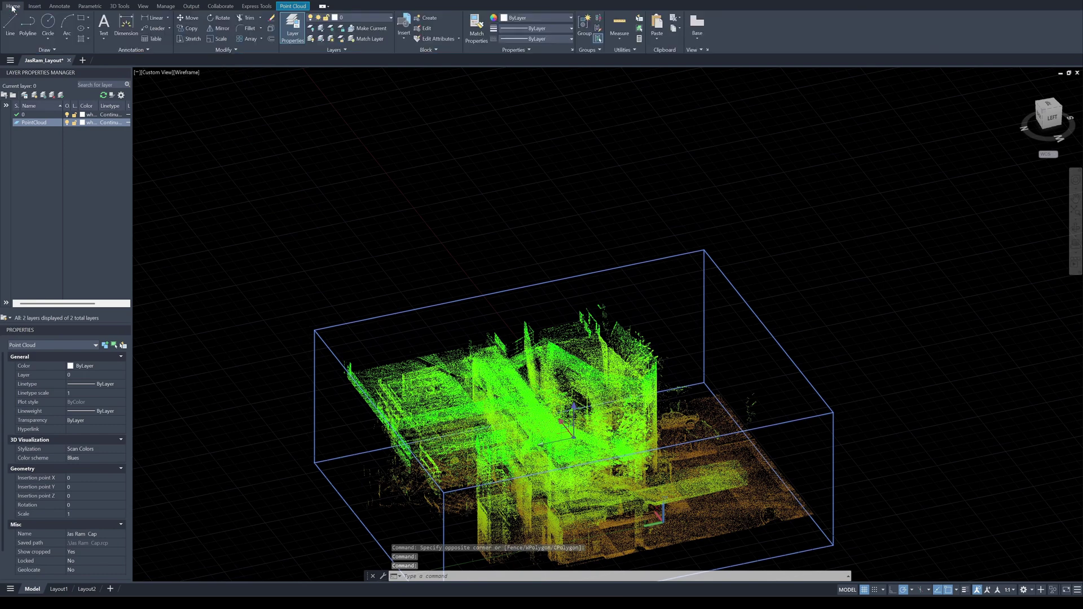
pyautogui.press('Escape')
pyautogui.hotkey('ctrl', 's')
pyautogui.hotkey('alt', 'n')
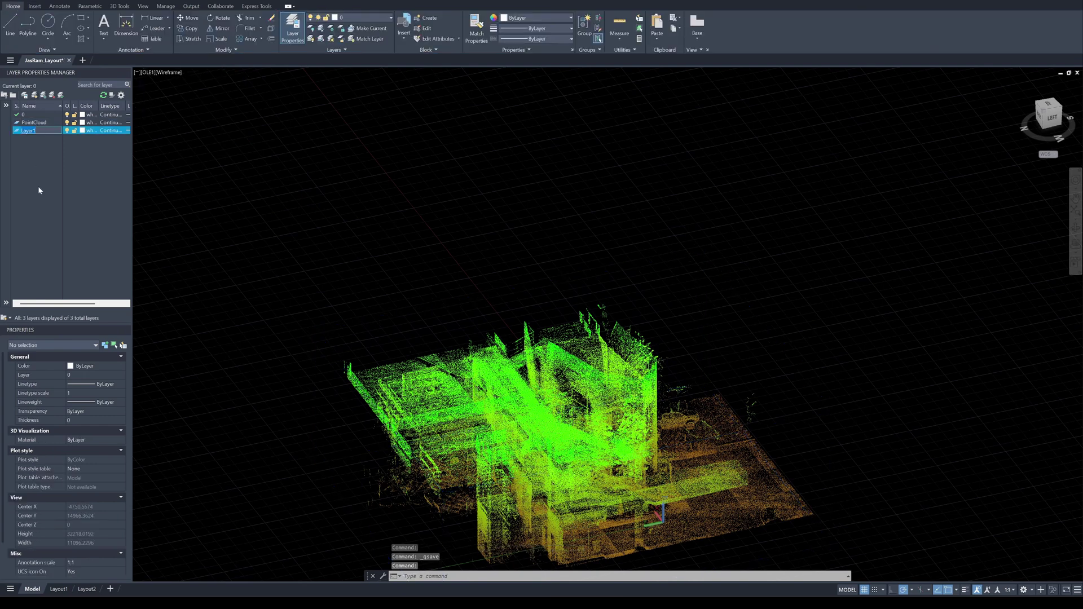